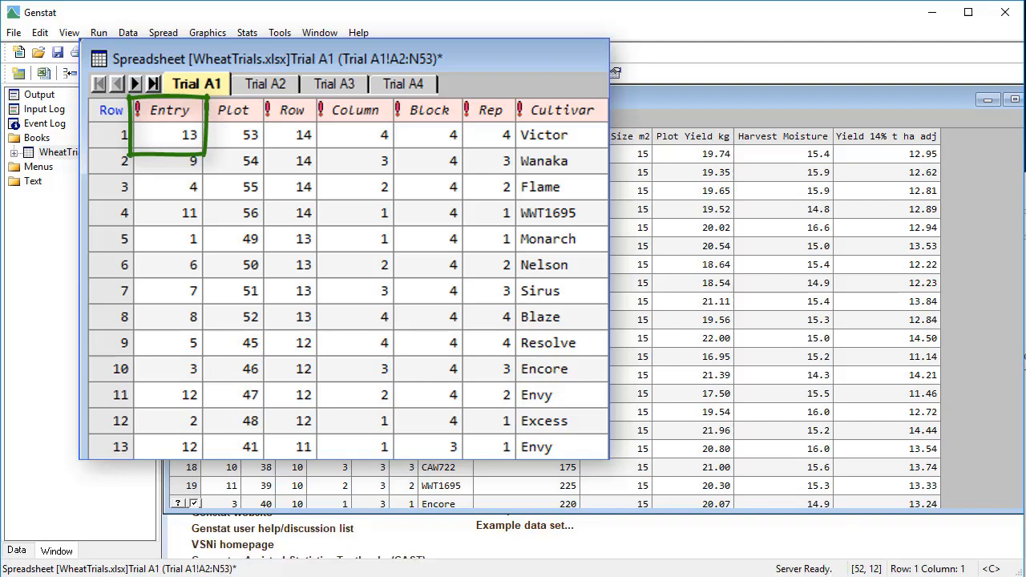
Look through the Trial A1 to A4 sheets, examining the cultivar entries and the row and column layout
click(281, 86)
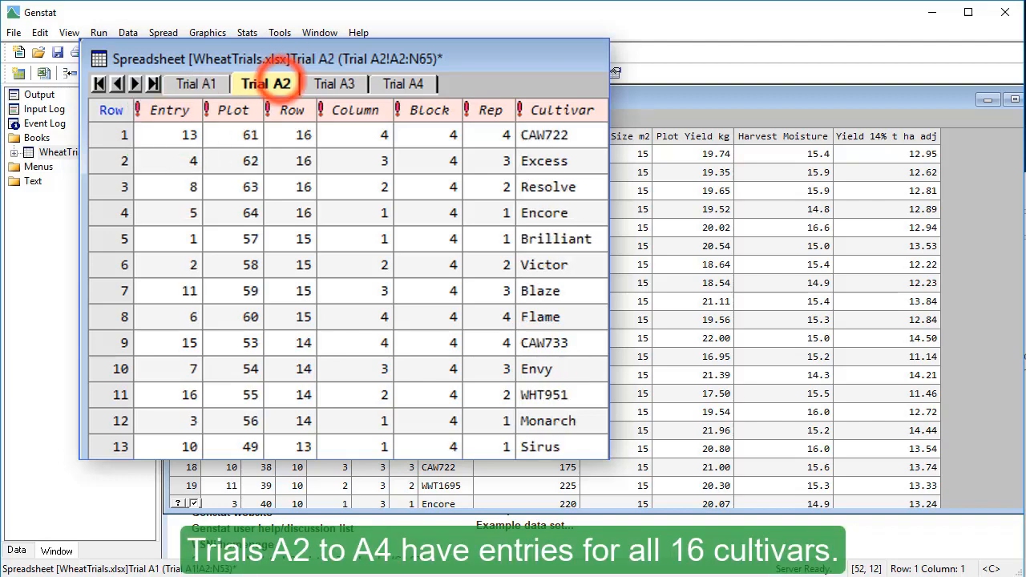
click(345, 82)
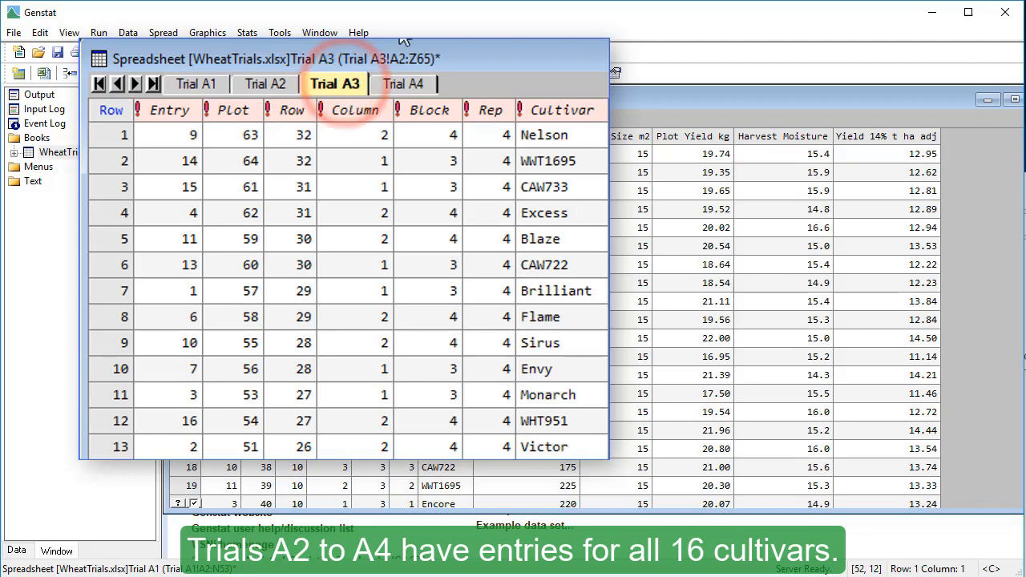
click(420, 74)
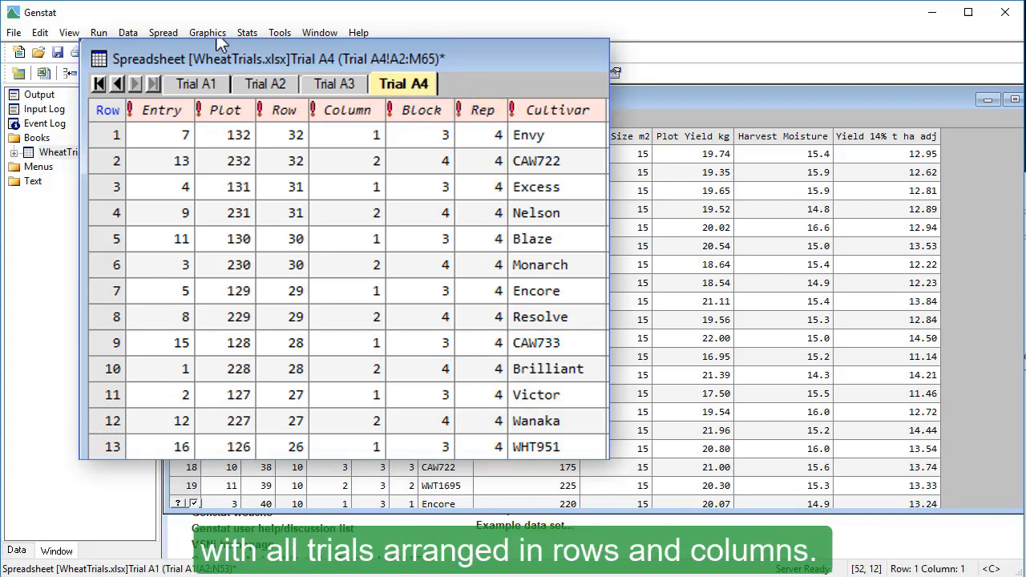
click(211, 90)
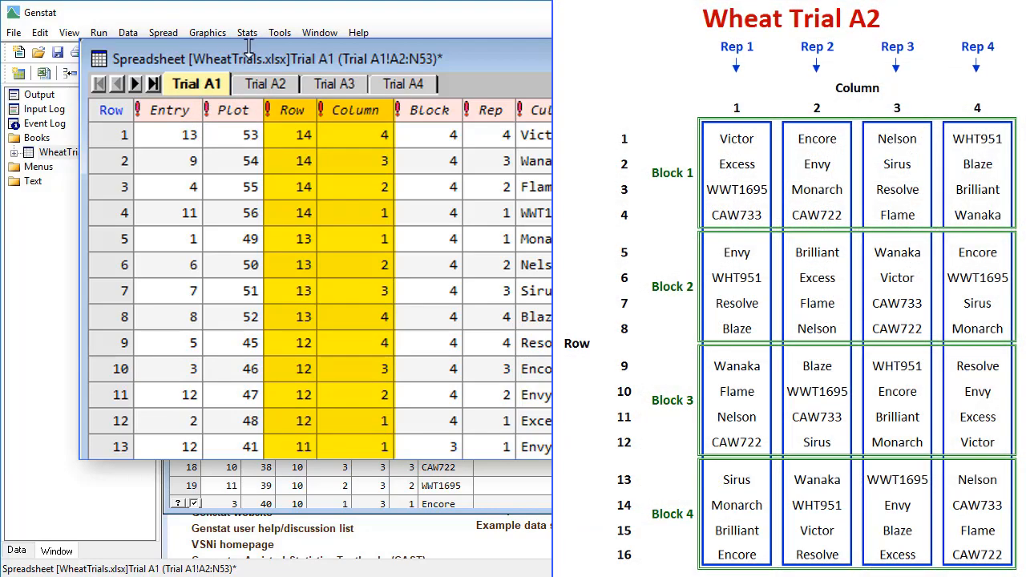
click(272, 84)
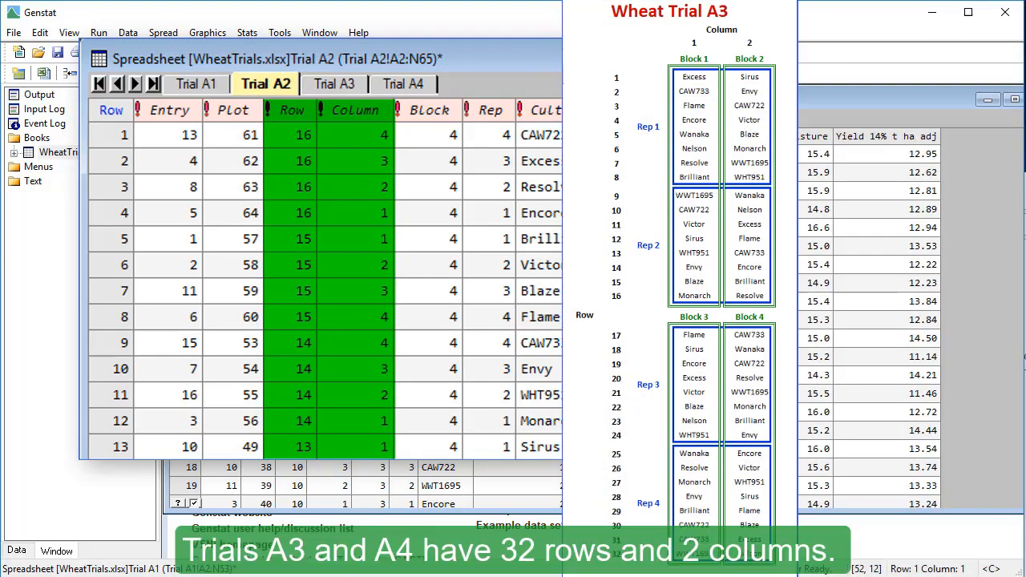
click(337, 85)
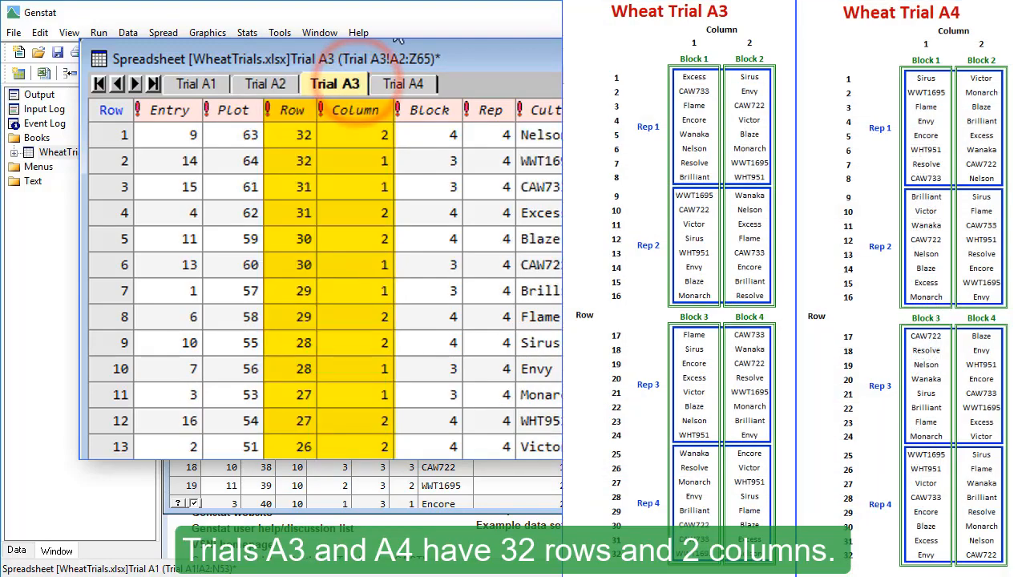
click(409, 84)
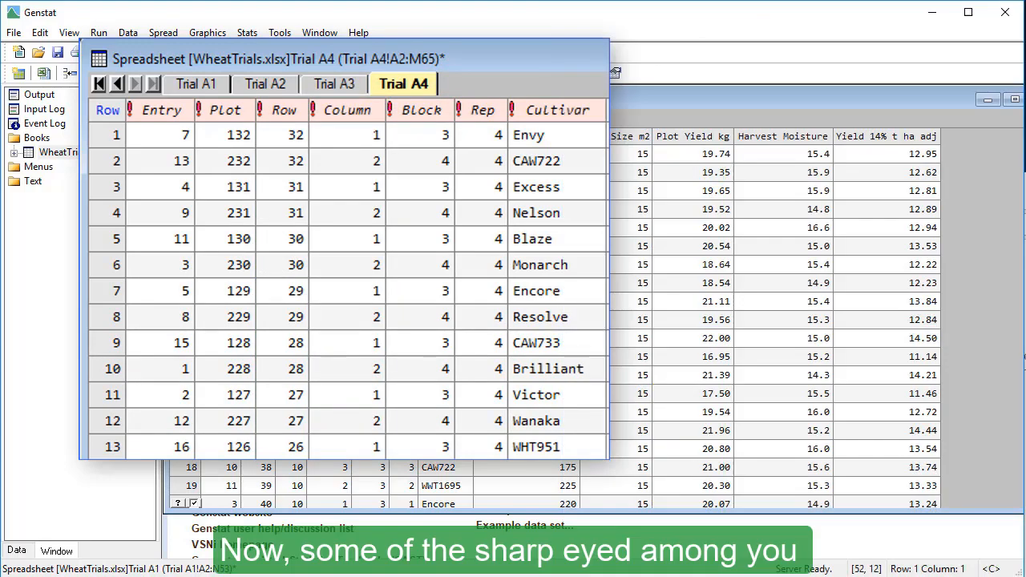
click(218, 88)
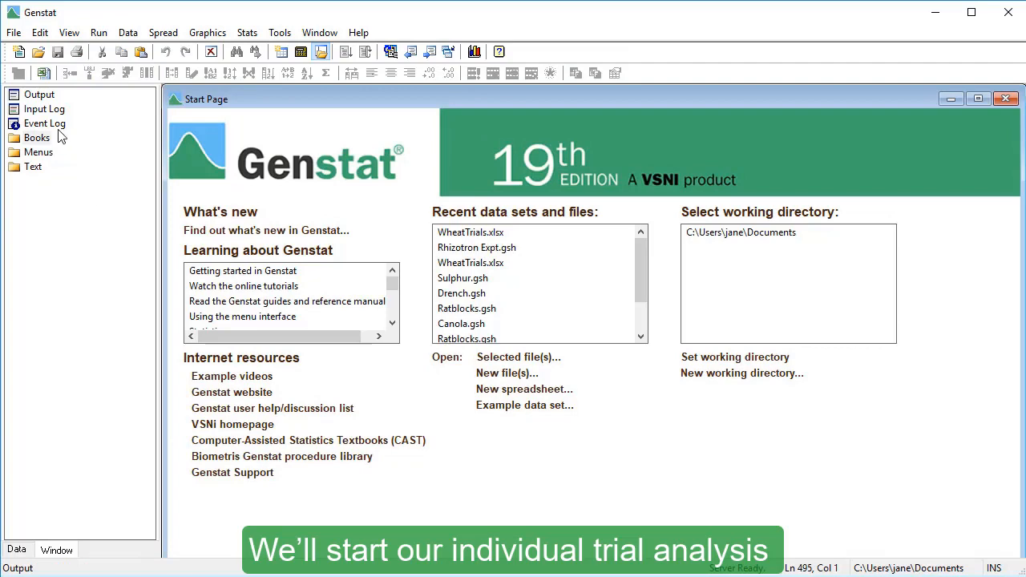
Import the Trial A1 worksheet of the example data set WheatTrials.xlsx into a new book with default options
click(14, 33)
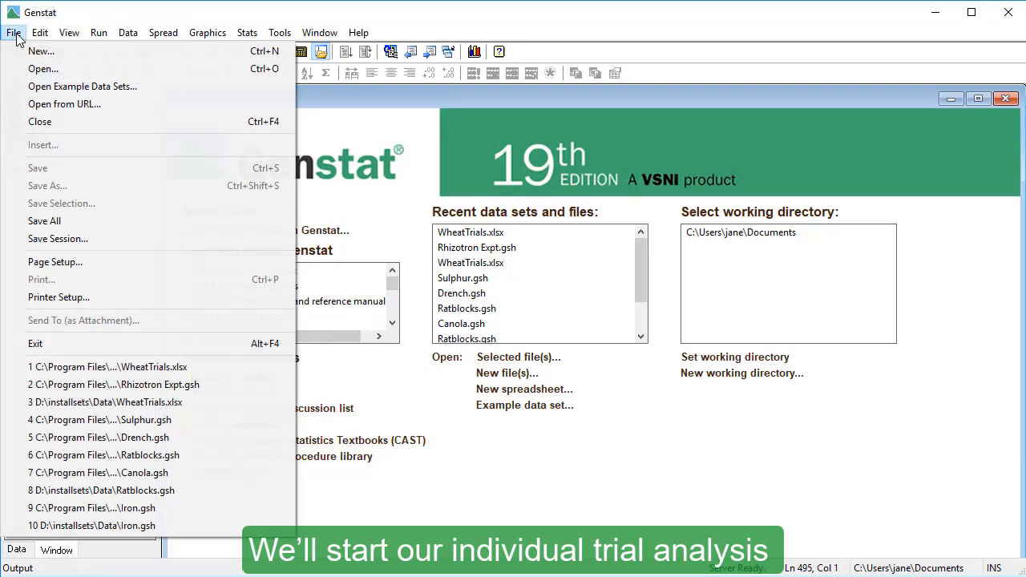
click(19, 87)
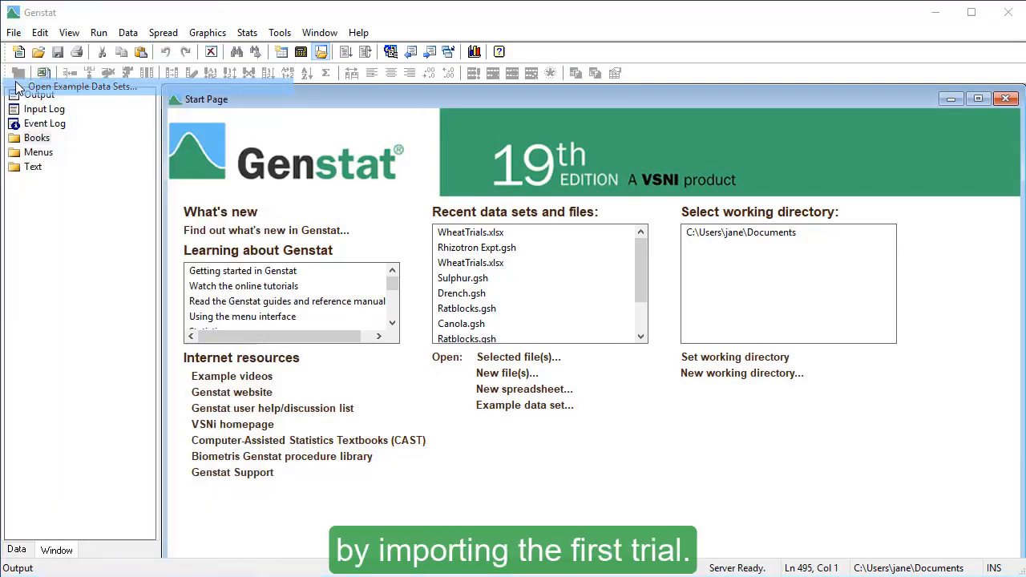
drag(704, 334, 688, 219)
double_click(666, 248)
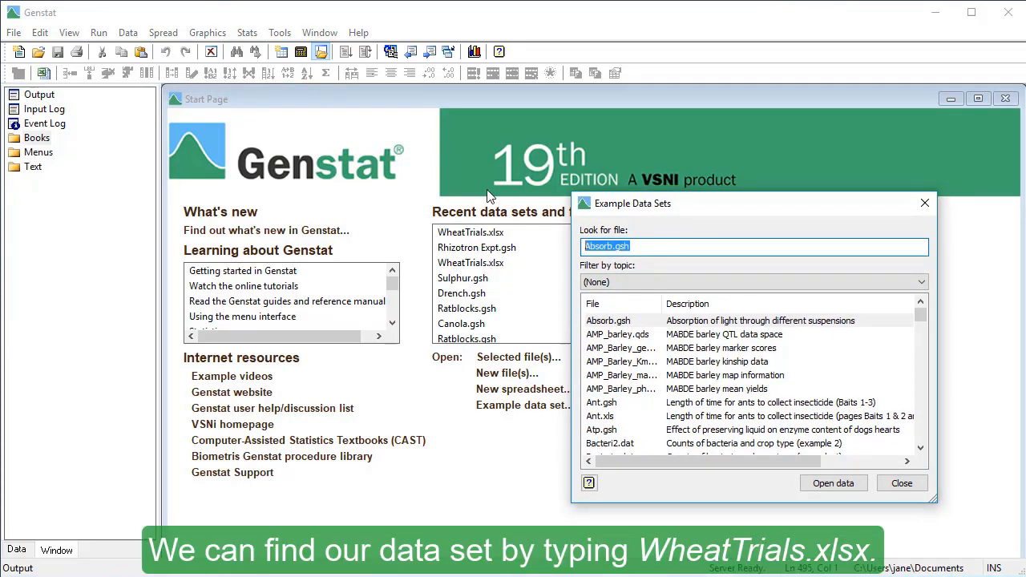
text(wheattri)
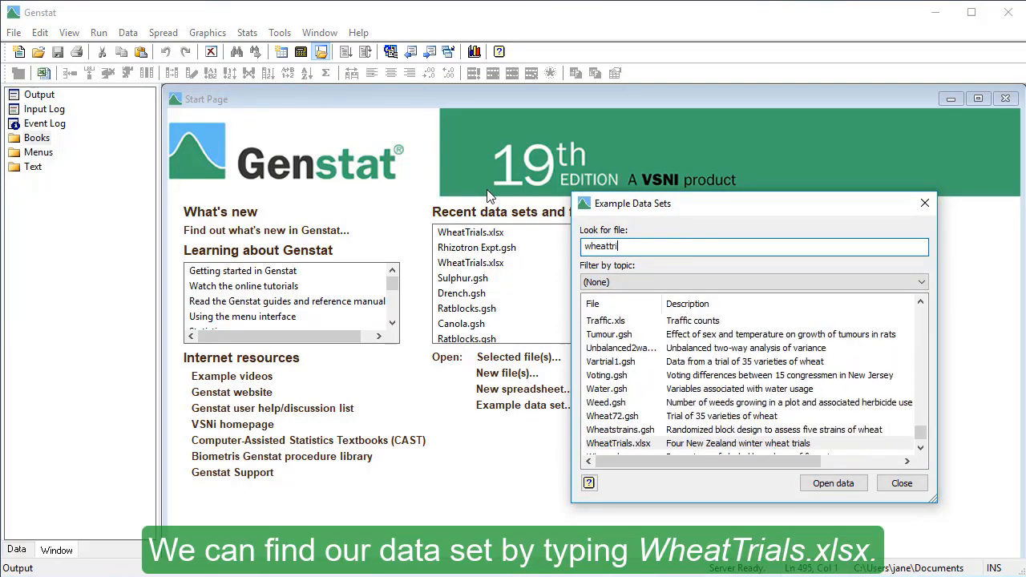
text(als.xlsx)
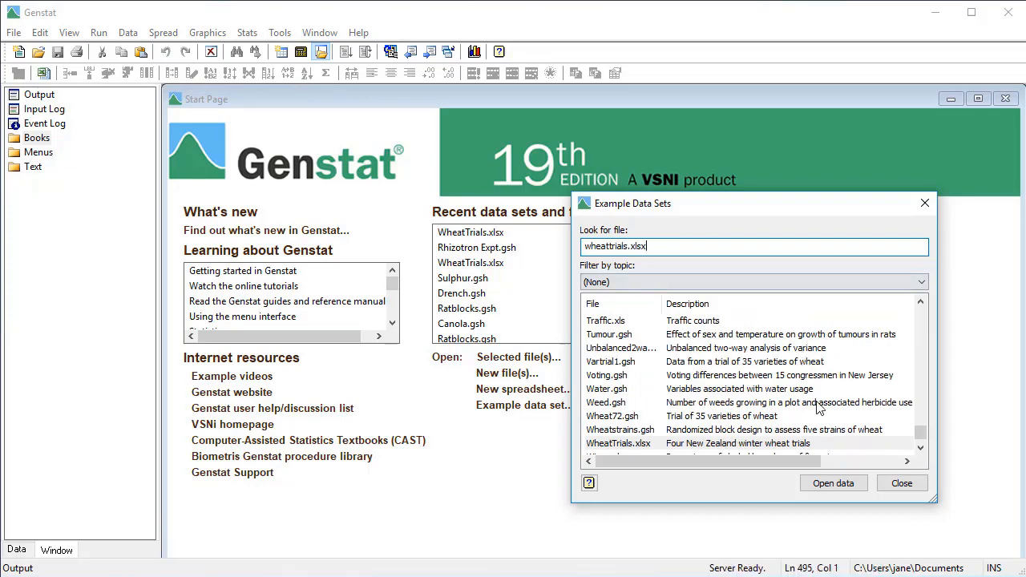
click(810, 484)
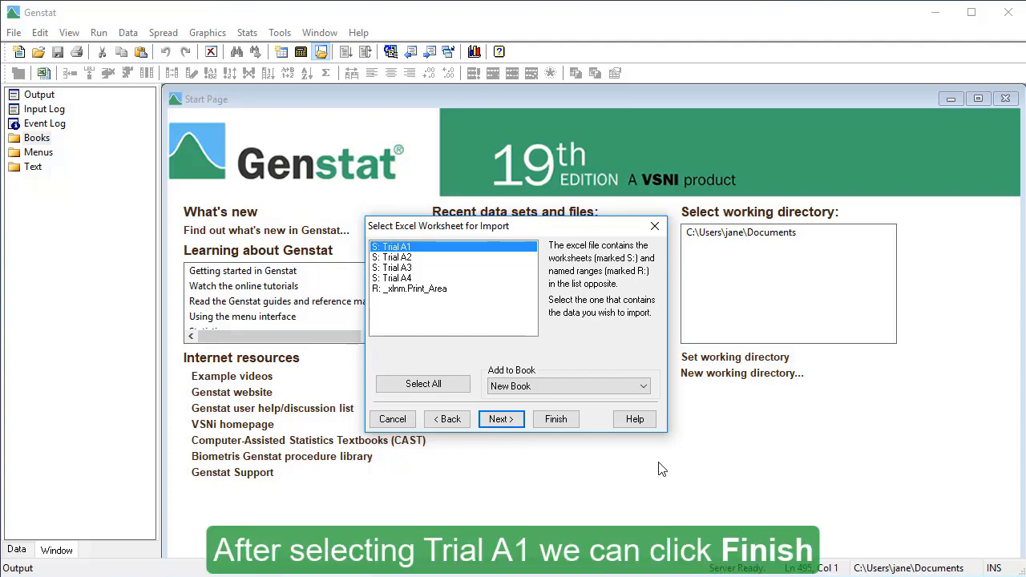
click(557, 419)
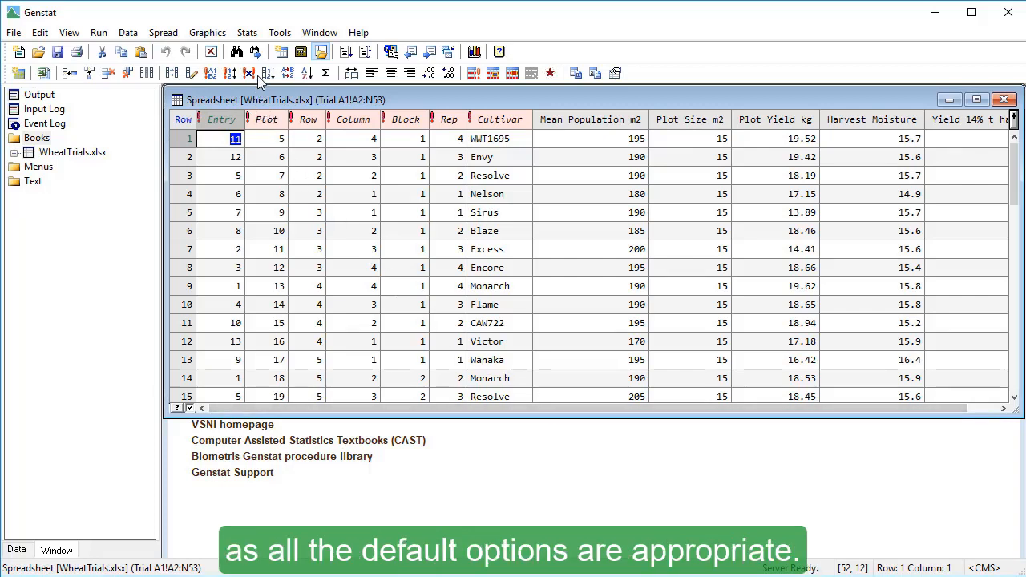
Set up an automatic spatial analysis of a row-column design with Y-variate Yield_14%_t_ha_adj and replicate, row, column and plot factors Rep, Row, Column and Plot
click(247, 33)
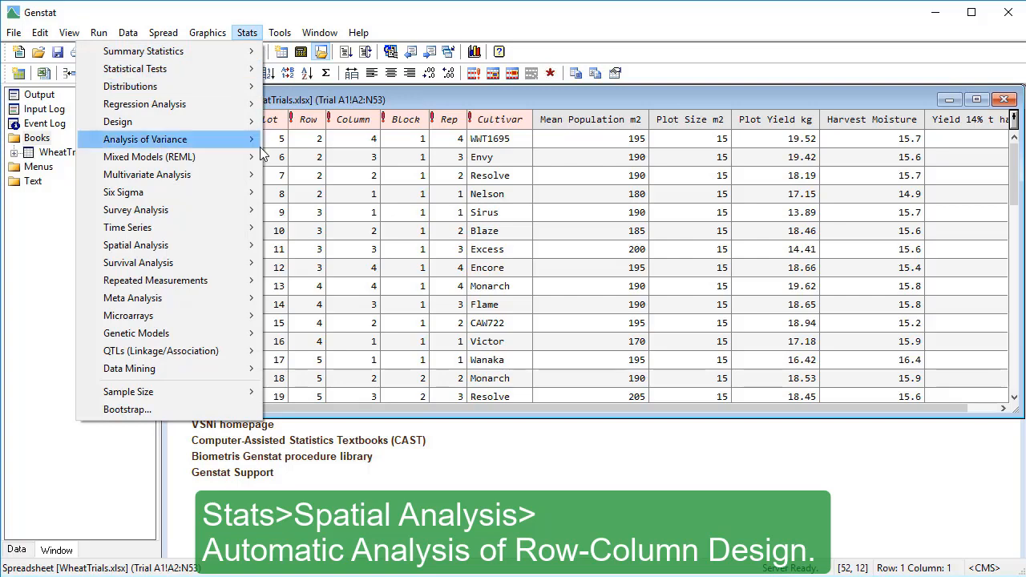
mouse_move(253, 249)
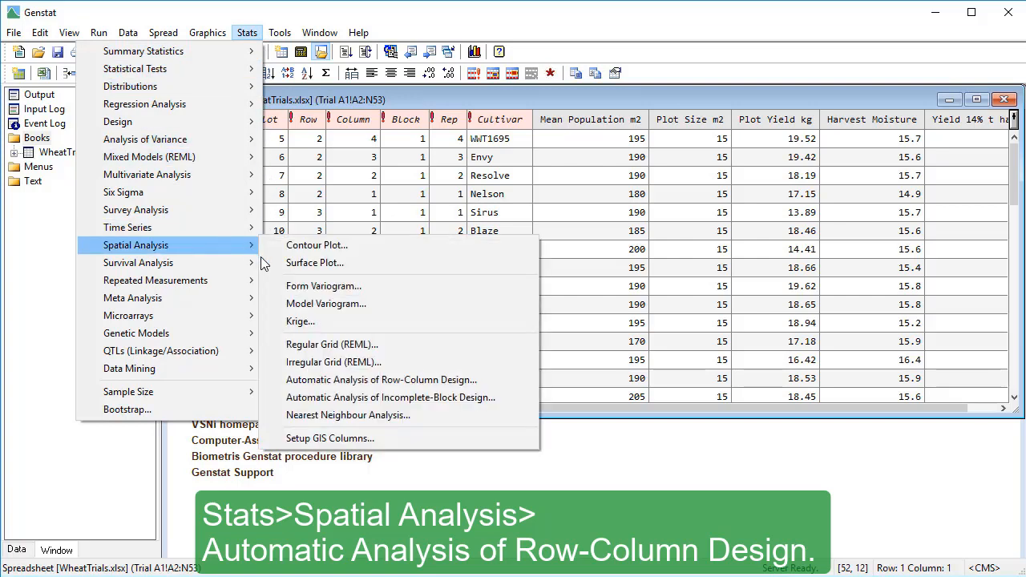
click(280, 386)
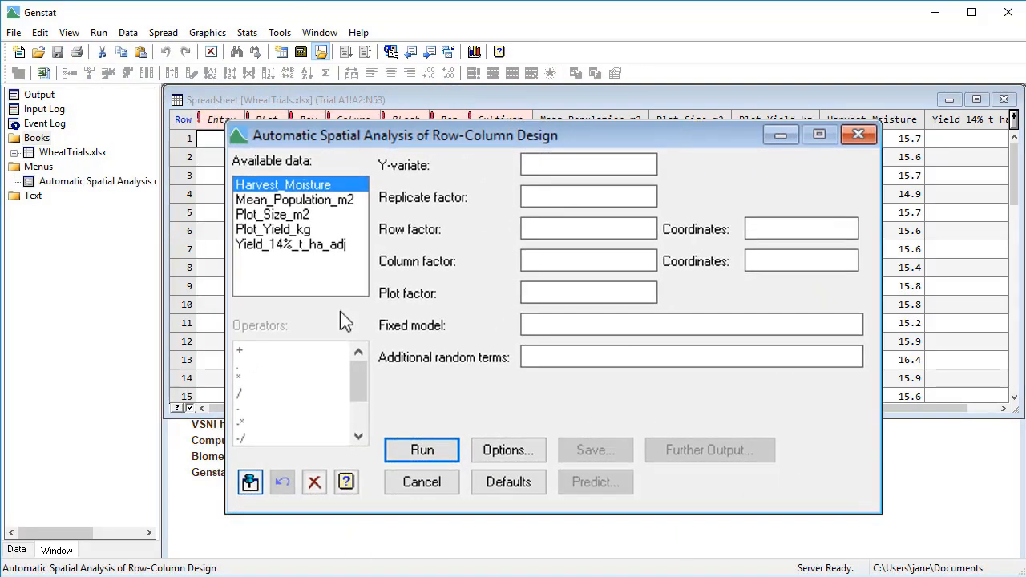
double_click(335, 243)
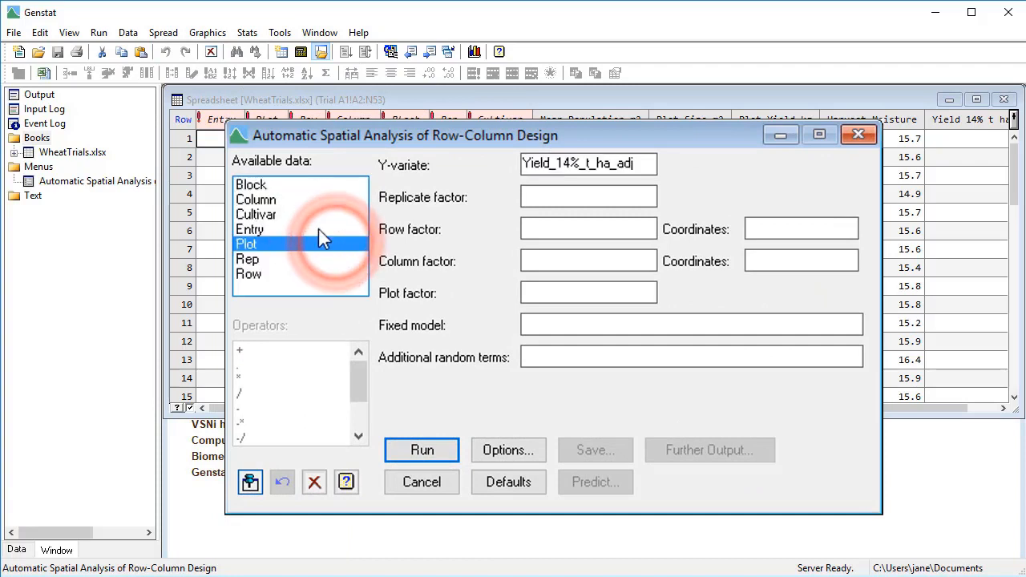
double_click(270, 261)
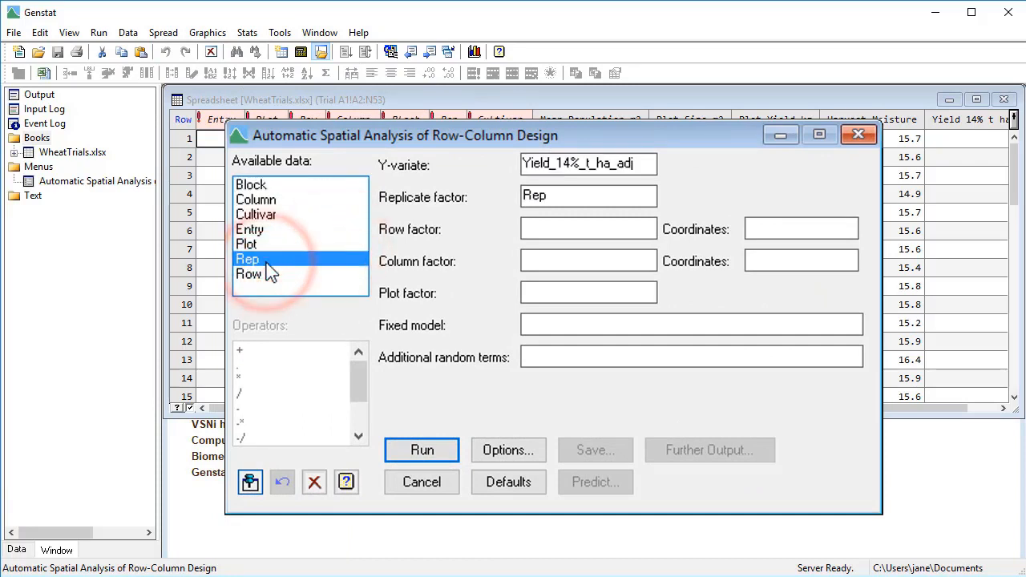
double_click(255, 274)
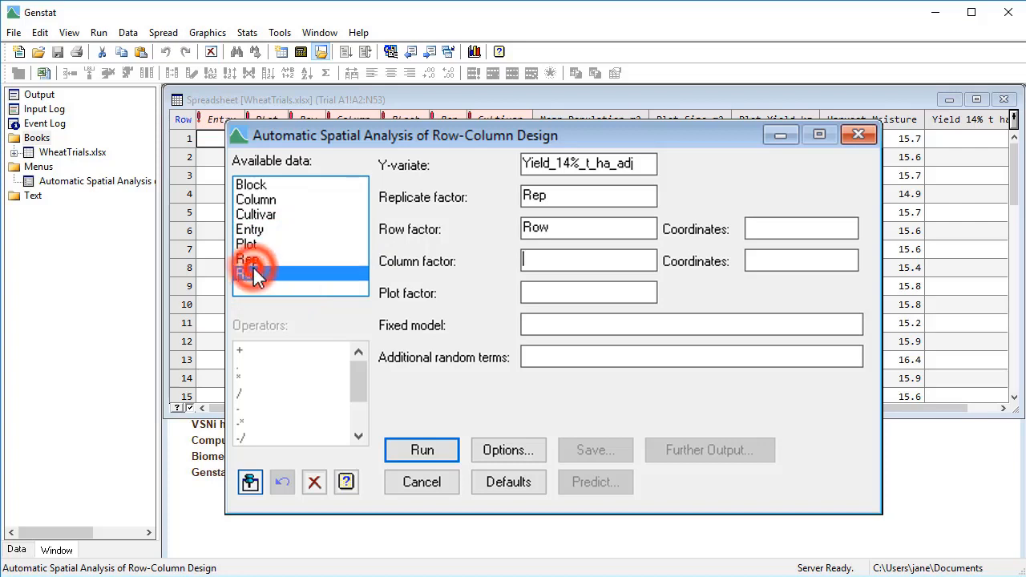
double_click(255, 200)
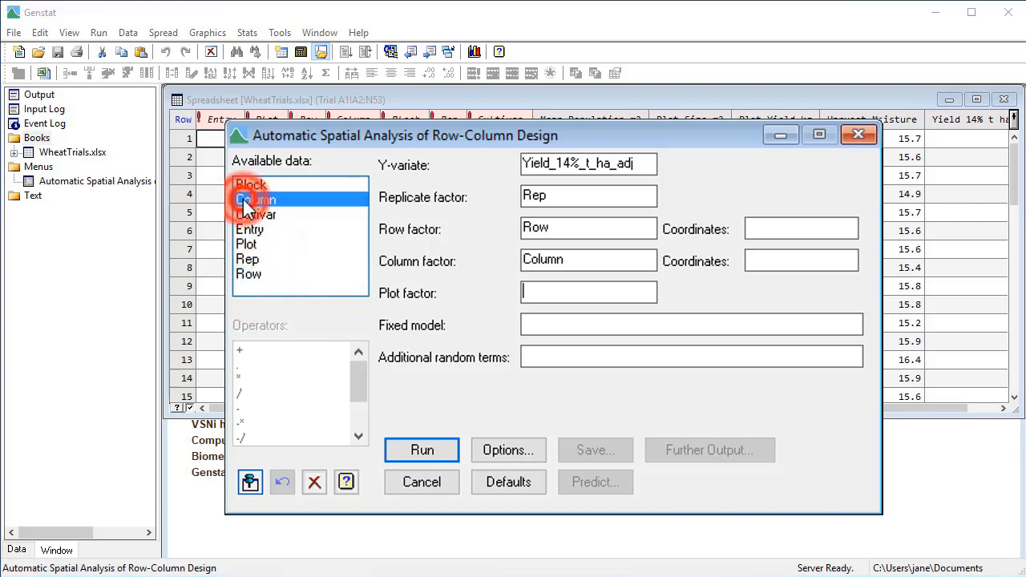
double_click(248, 244)
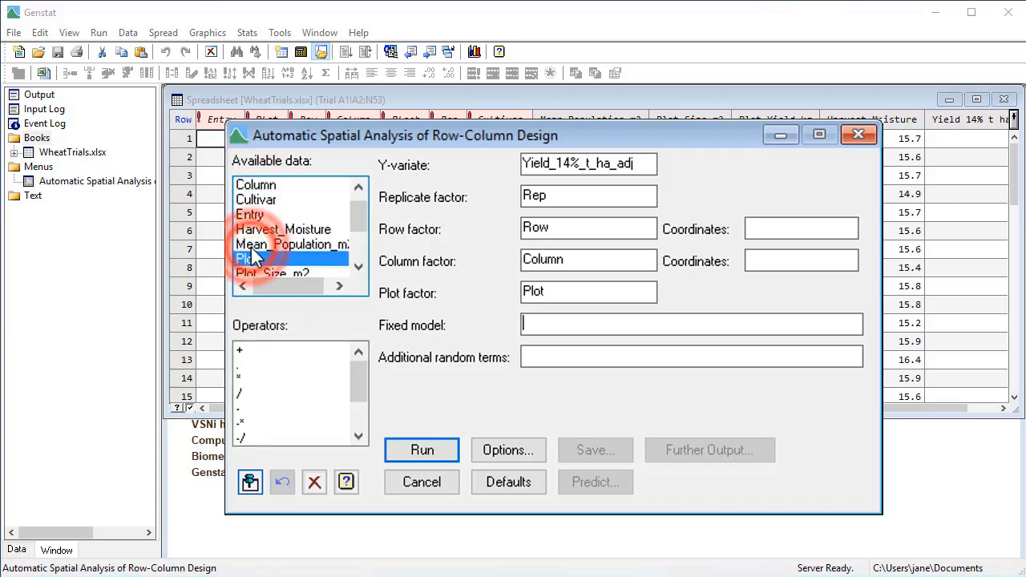
Set the fixed model to Cultivar and enter Block as the additional random term
double_click(253, 202)
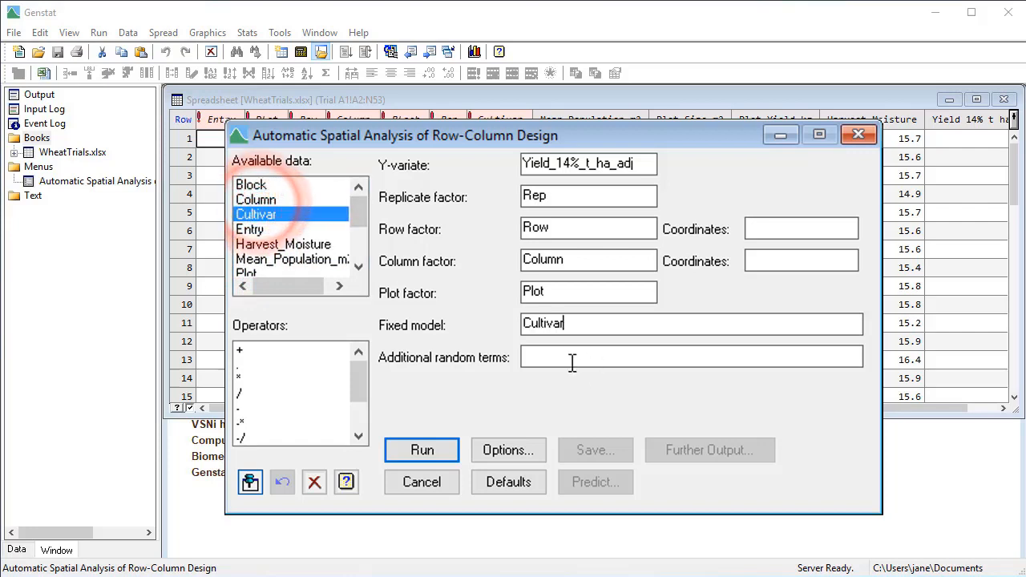
click(571, 361)
double_click(262, 184)
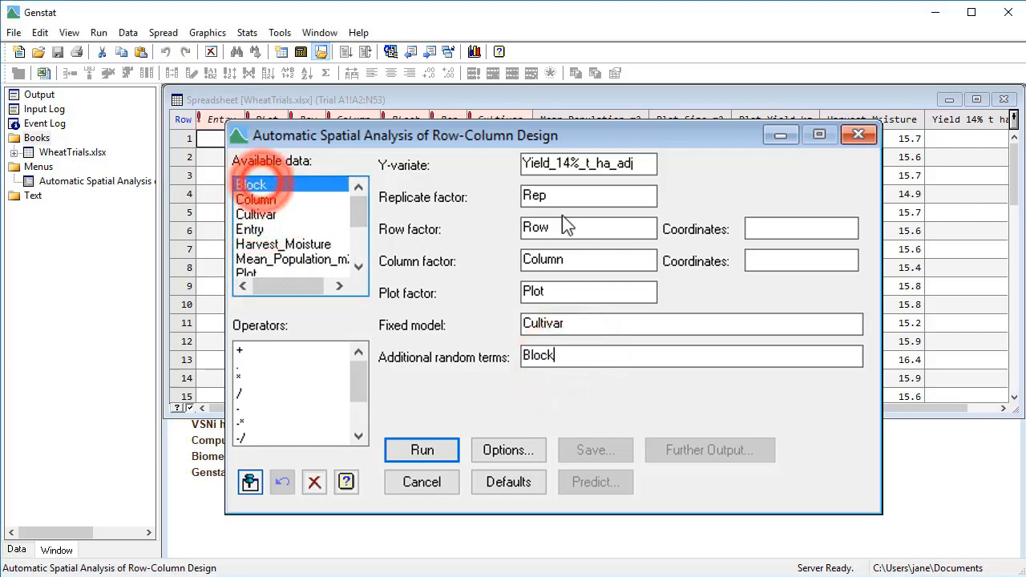
Assign Row as the row factor's coordinates and Column as the column factor's coordinates
click(768, 230)
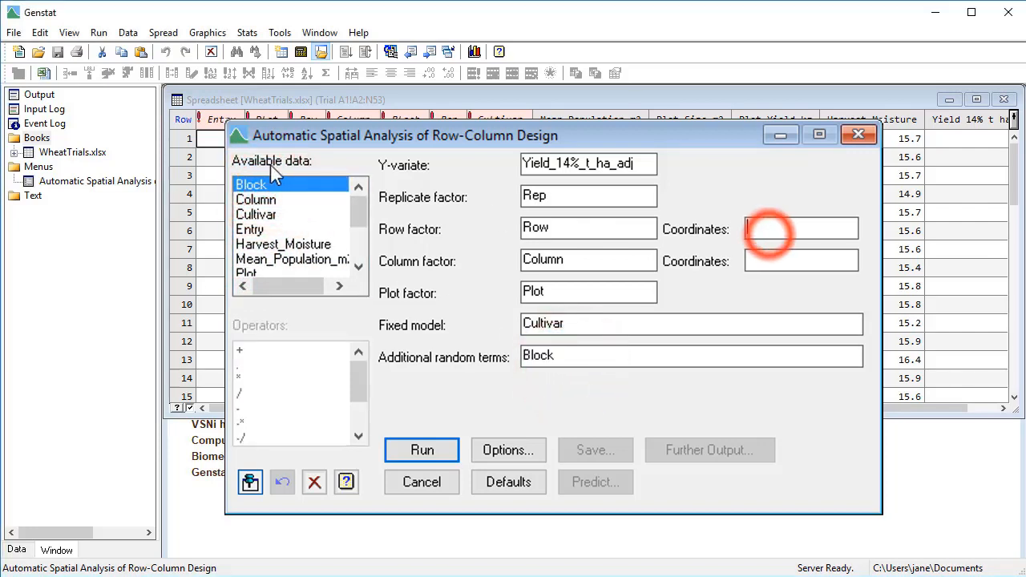
click(359, 210)
drag(360, 215, 337, 255)
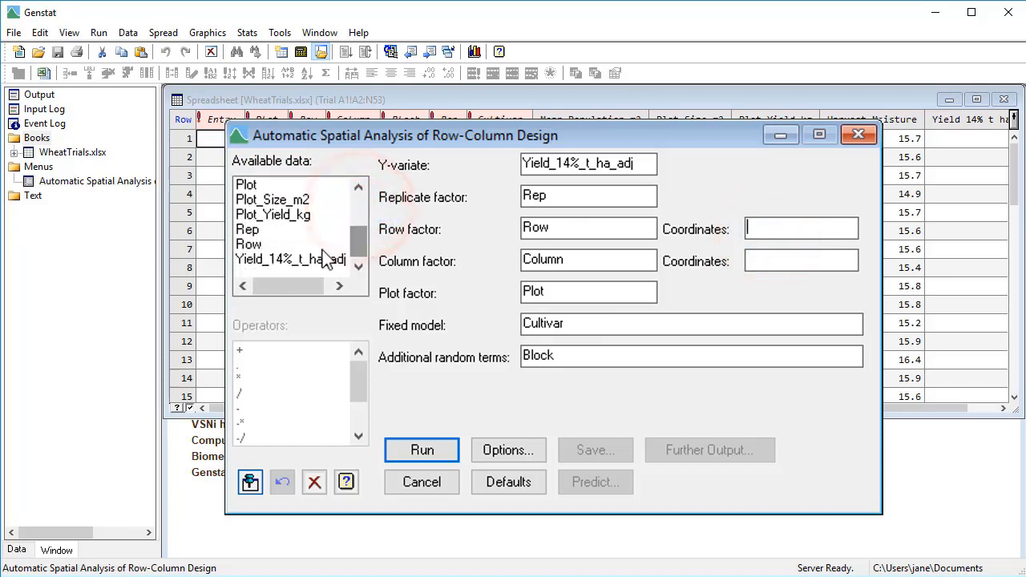
click(248, 244)
double_click(246, 245)
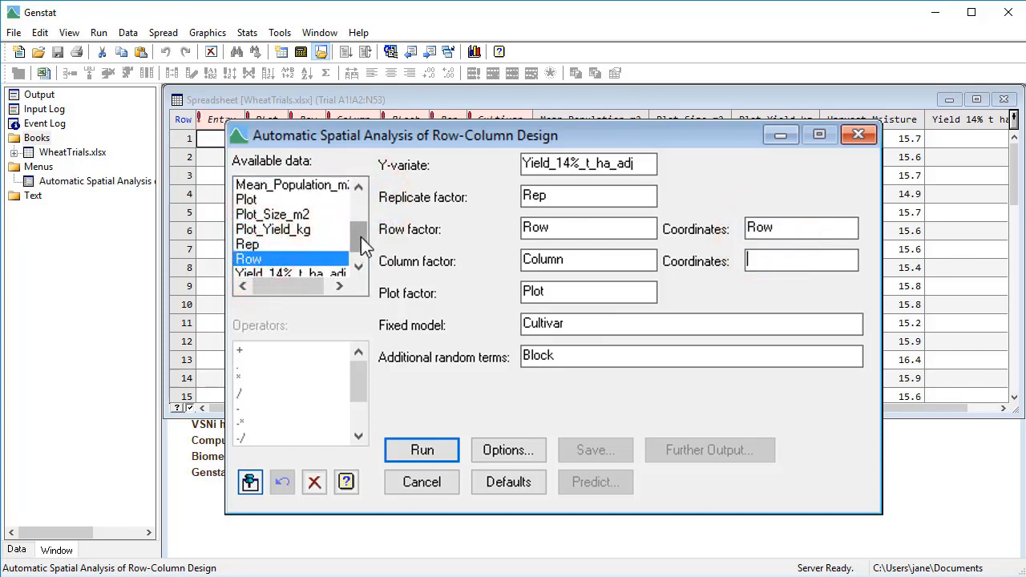
drag(359, 237, 336, 184)
double_click(268, 201)
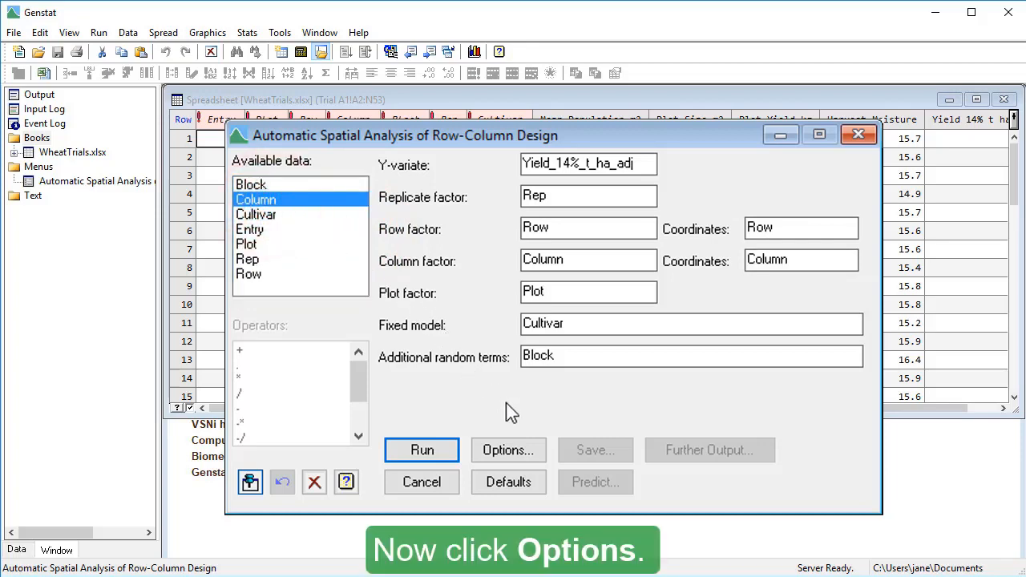
In the analysis options, enable residual checks and set the model selection strategy to Best possible random model
click(540, 453)
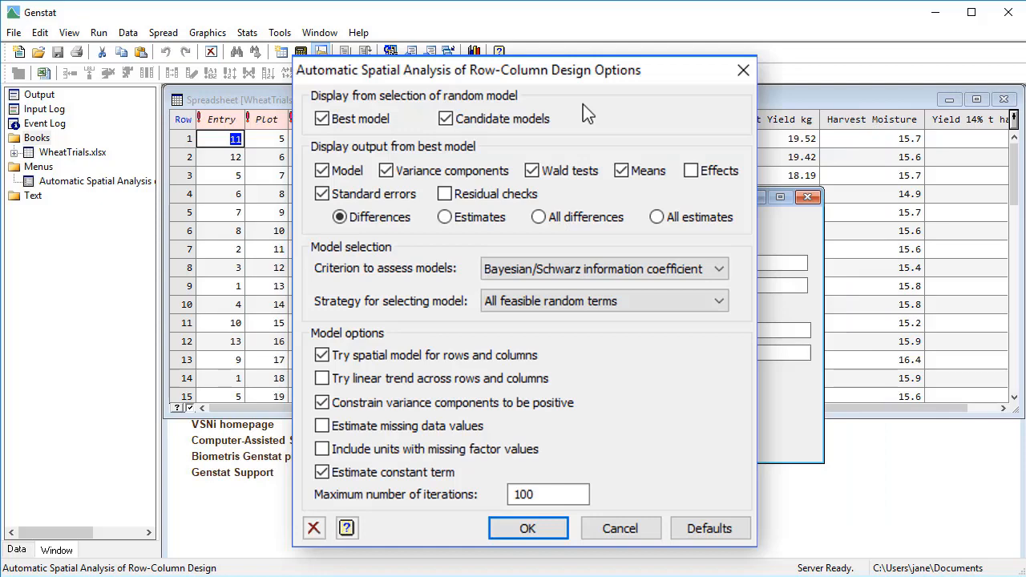
click(445, 196)
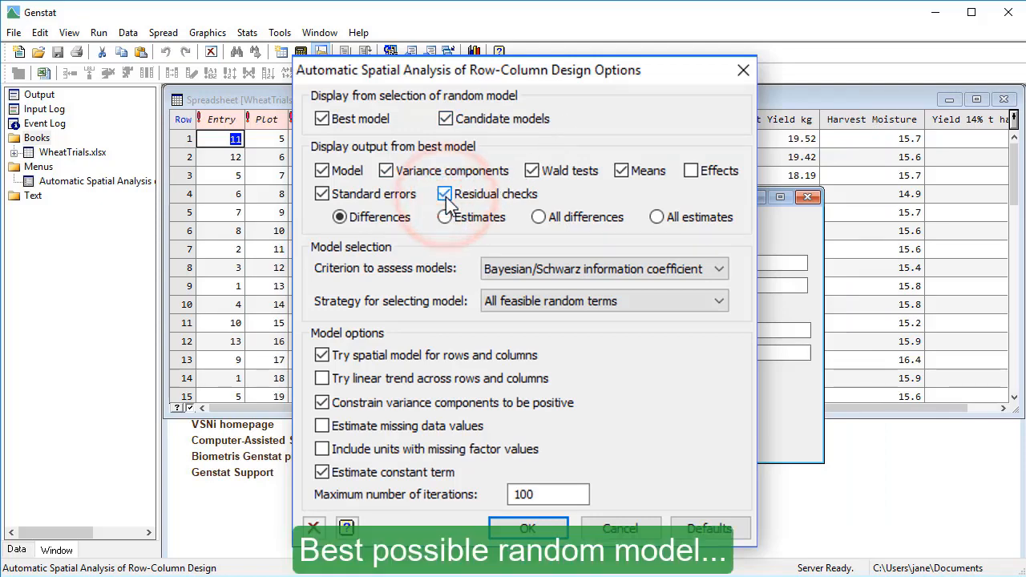
click(574, 305)
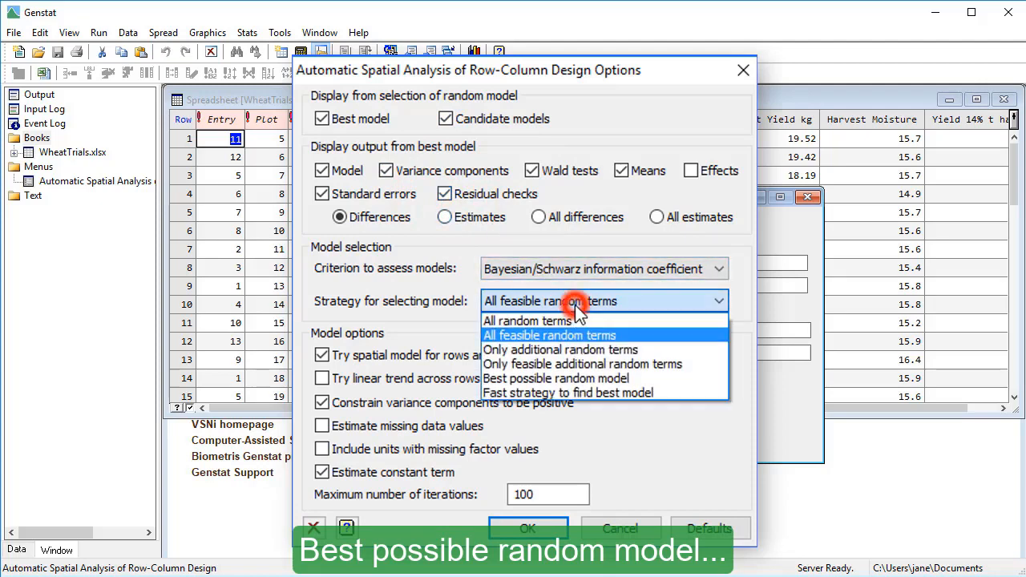
click(629, 378)
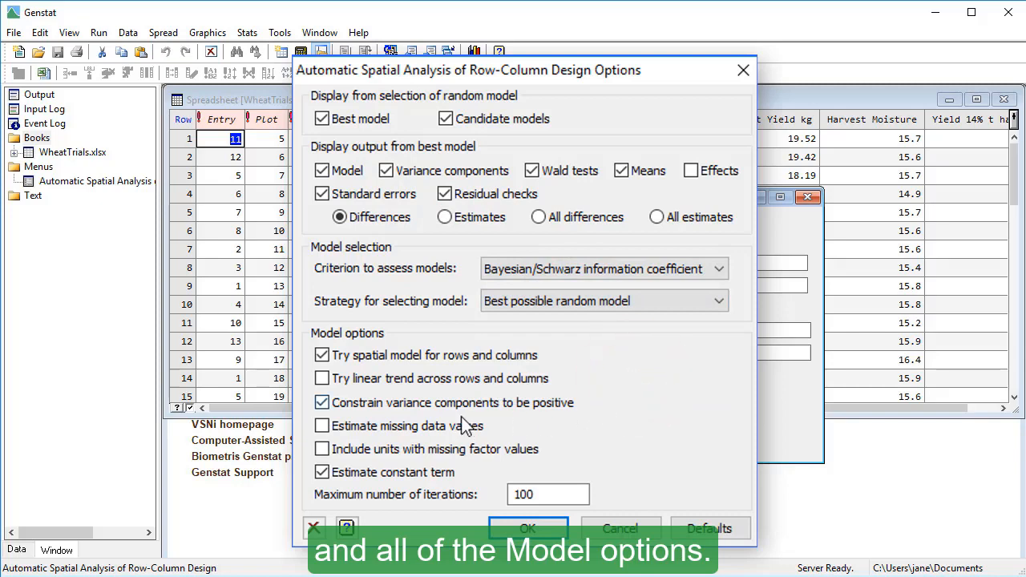
Enable trying a linear trend across rows and columns, estimating missing data values, and including units with missing factor values
click(324, 380)
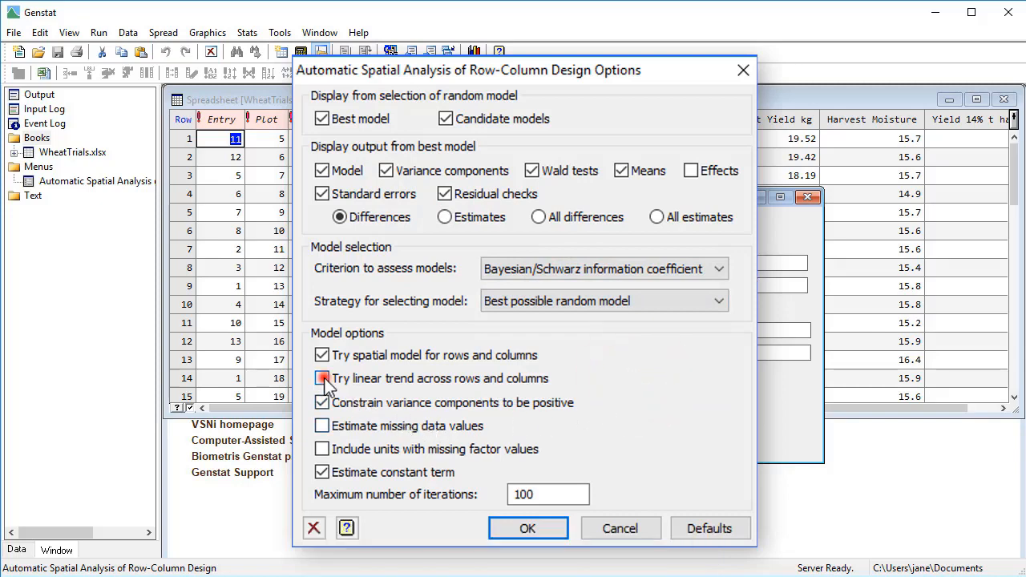
click(322, 426)
click(322, 450)
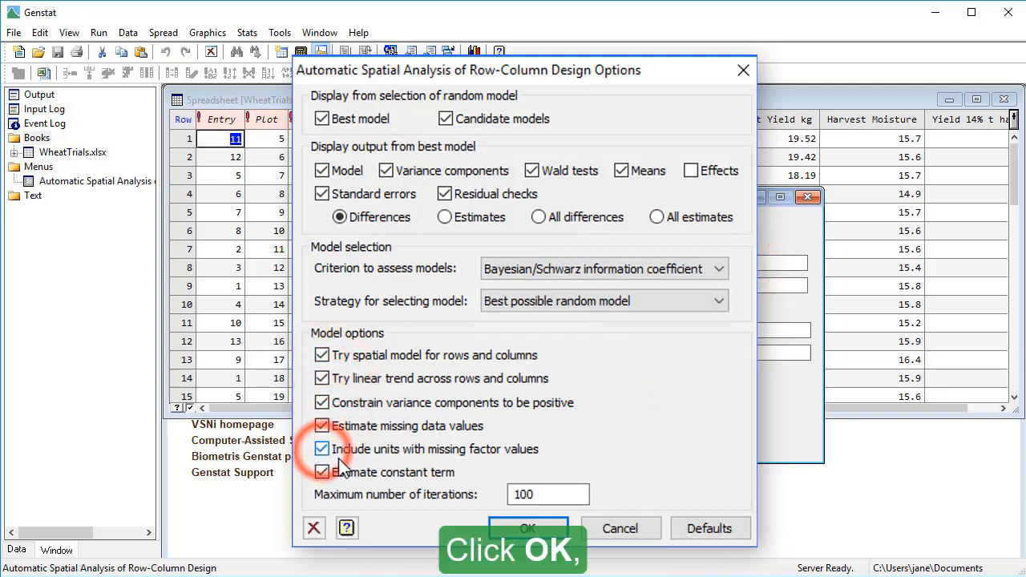
Run the row-column spatial analysis with these options and review the random model summary, variance components and fixed effect tests
click(499, 527)
click(521, 419)
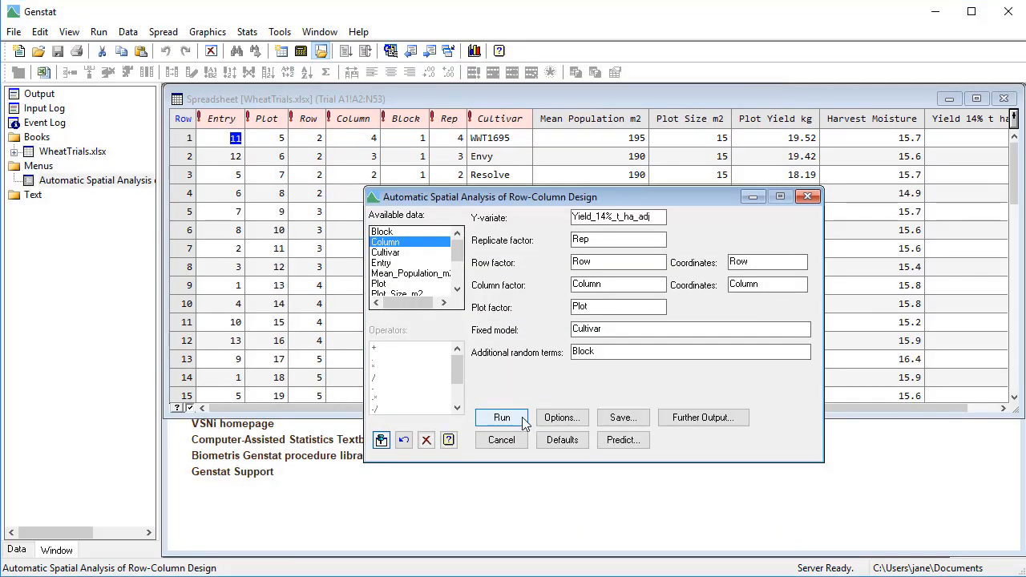
click(522, 418)
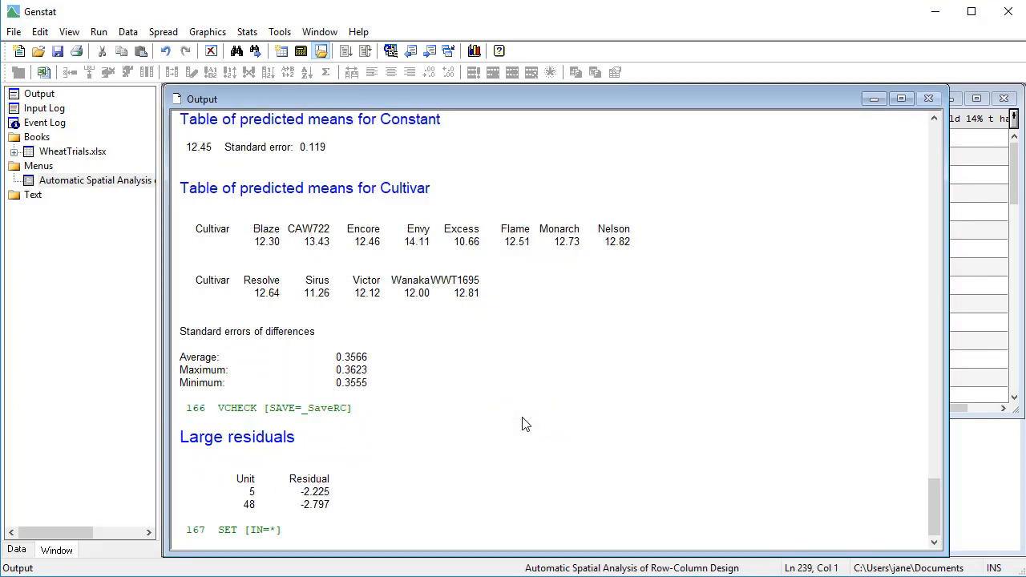
drag(934, 513, 969, 430)
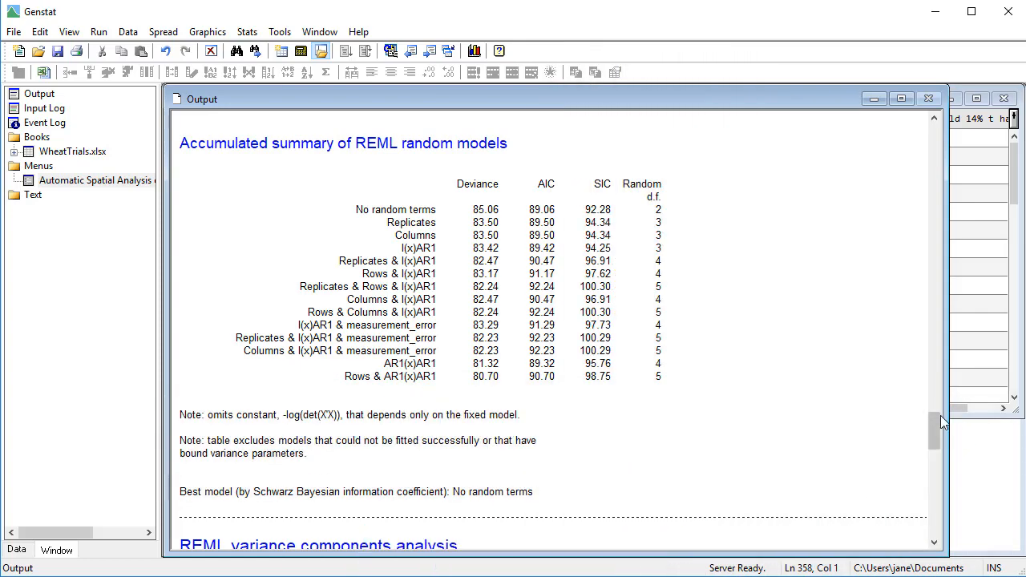
drag(937, 425, 955, 464)
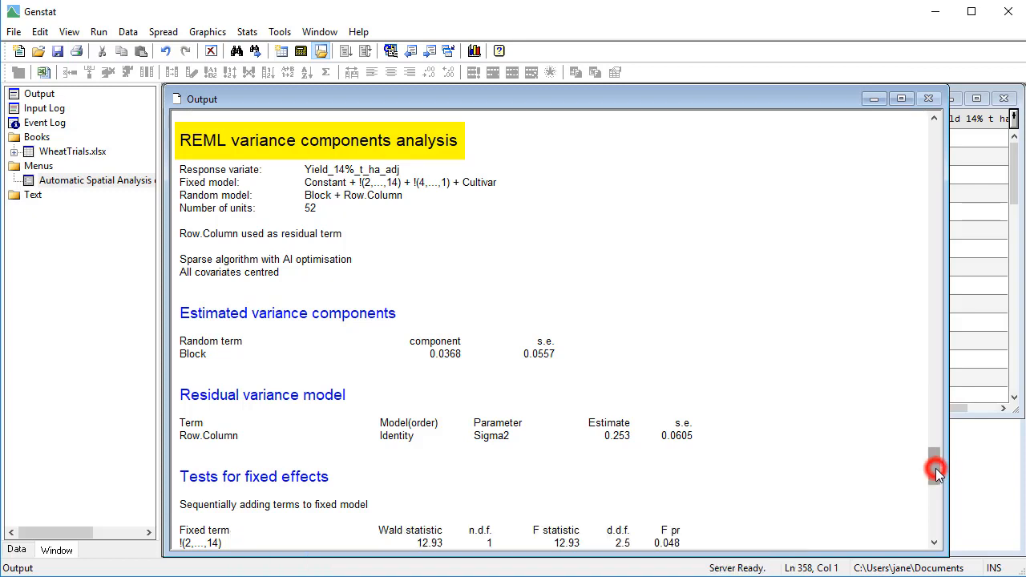
drag(936, 468, 938, 482)
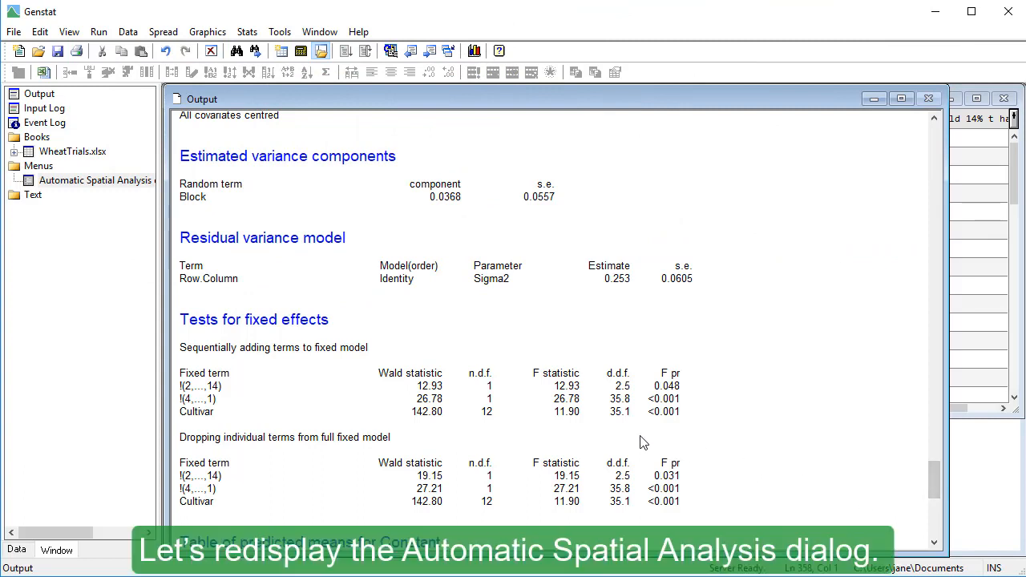
From the row-column analysis's further output, plot the residuals with the default plot types plus a shade plot in field layout
double_click(116, 182)
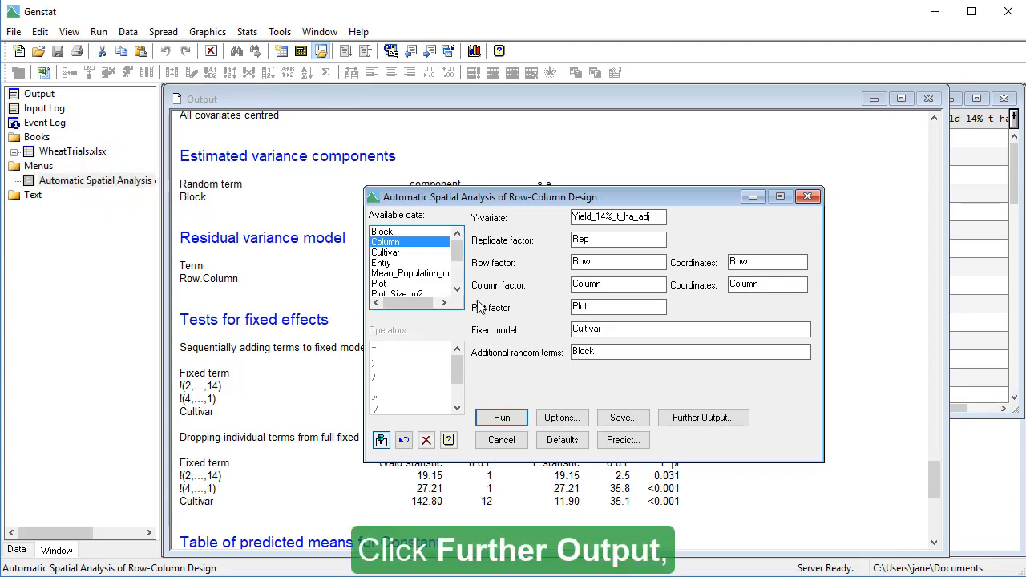
click(663, 418)
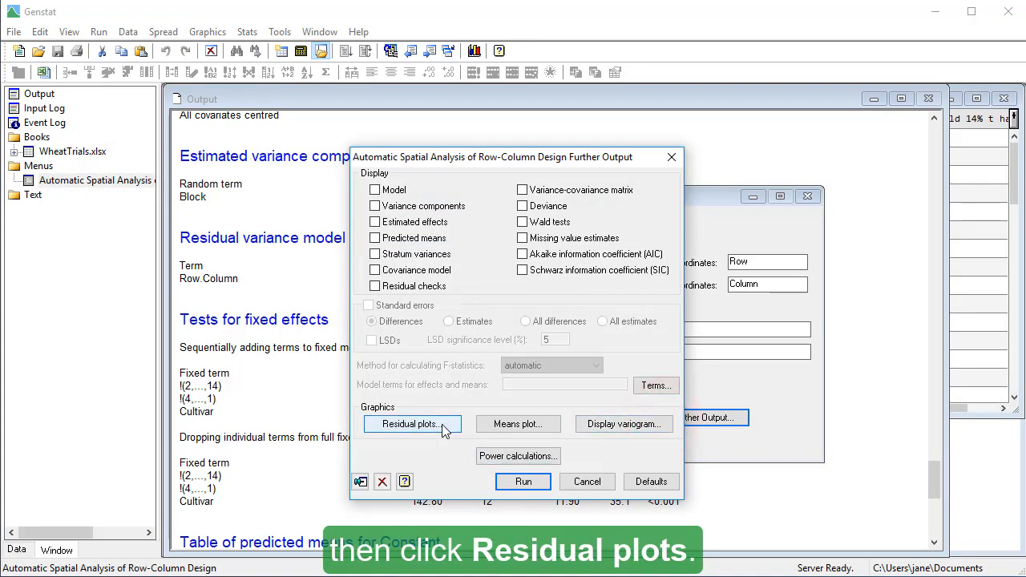
click(410, 424)
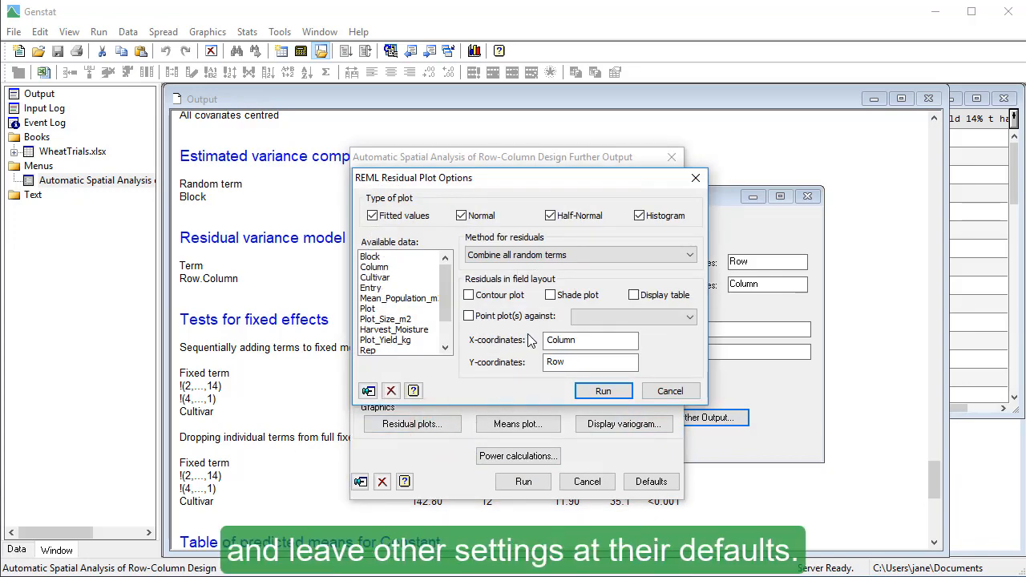
click(550, 296)
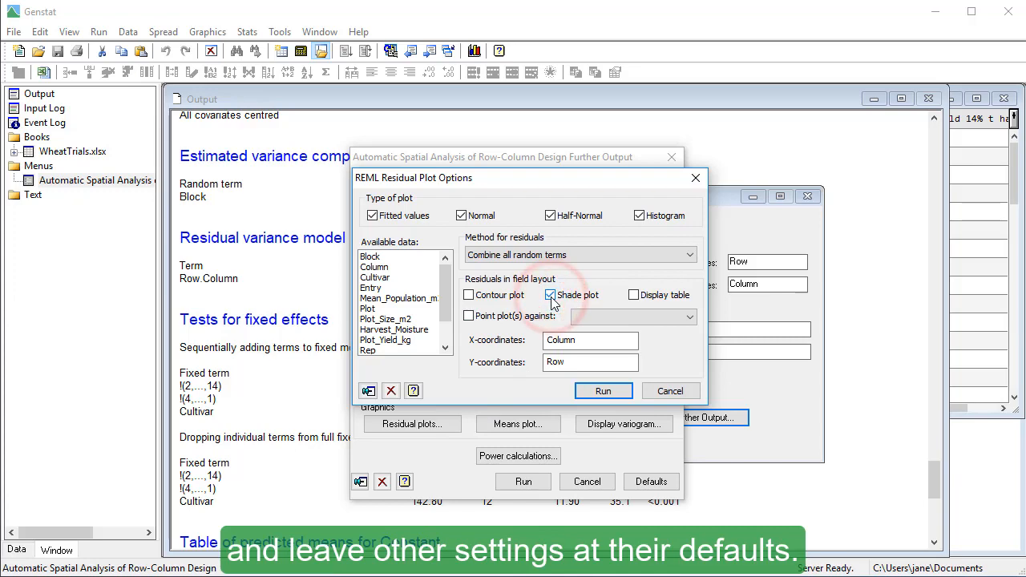
click(598, 393)
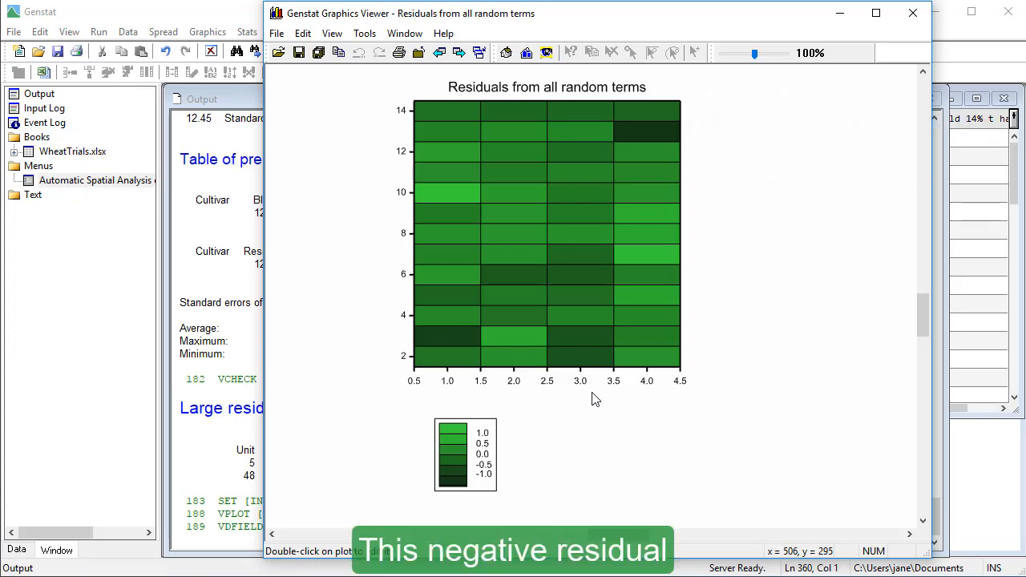
click(199, 457)
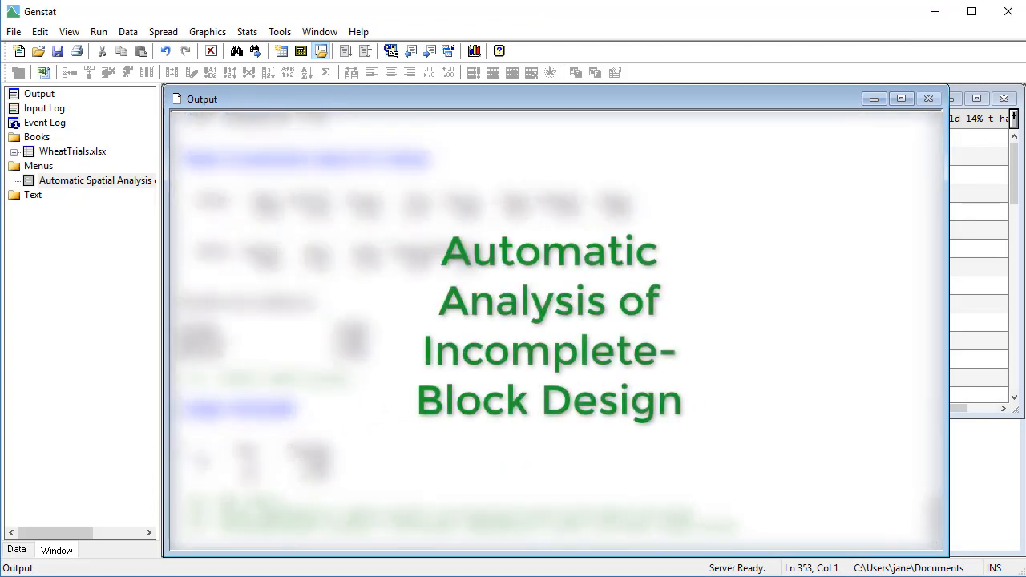
click(395, 345)
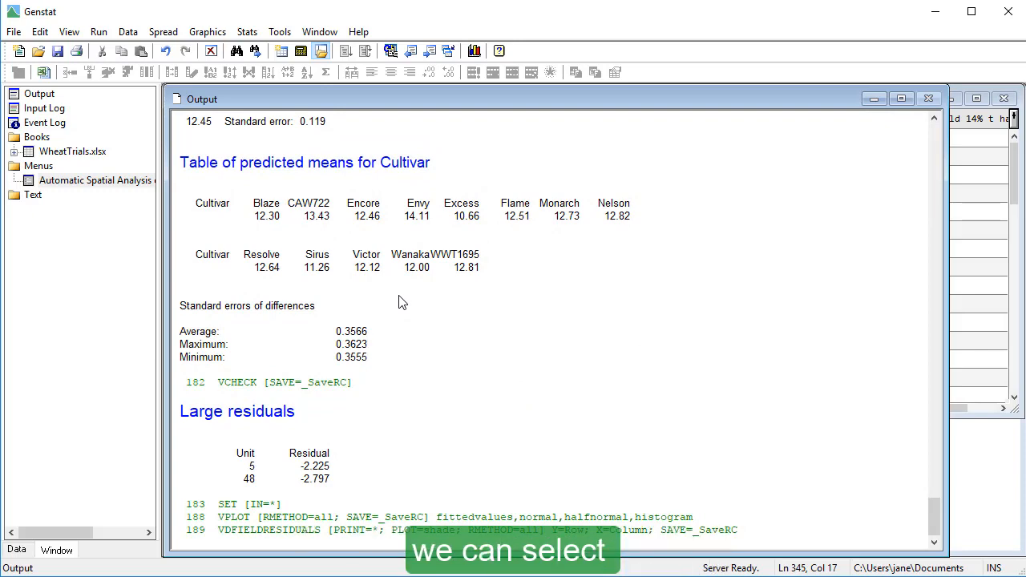
Set up an automatic incomplete-block design analysis with y-variate Yield_14%_t_ha_adj, replicate factor Rep, block factor Block, plot factor Plot and fixed model Cultivar
click(247, 31)
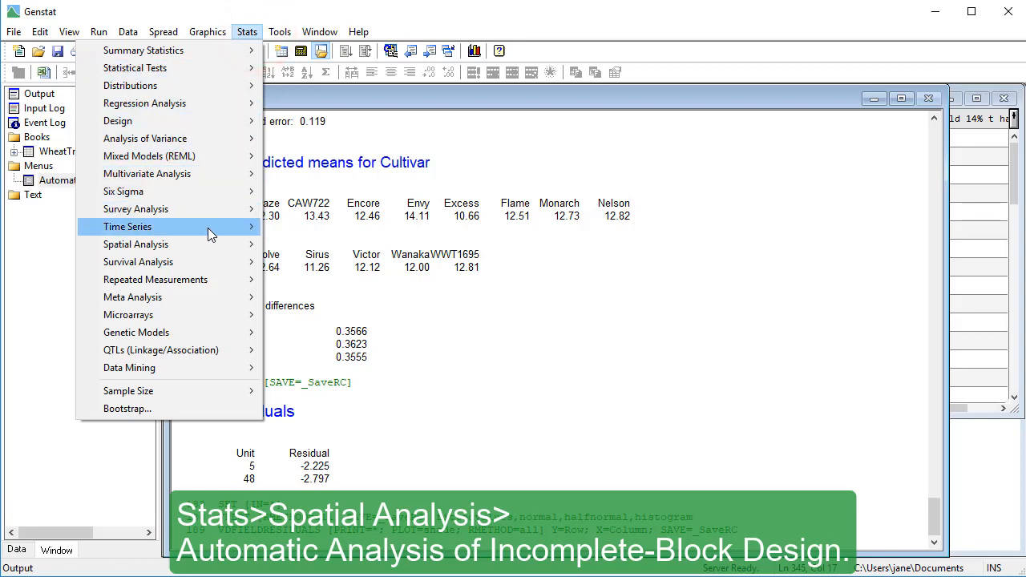
mouse_move(213, 248)
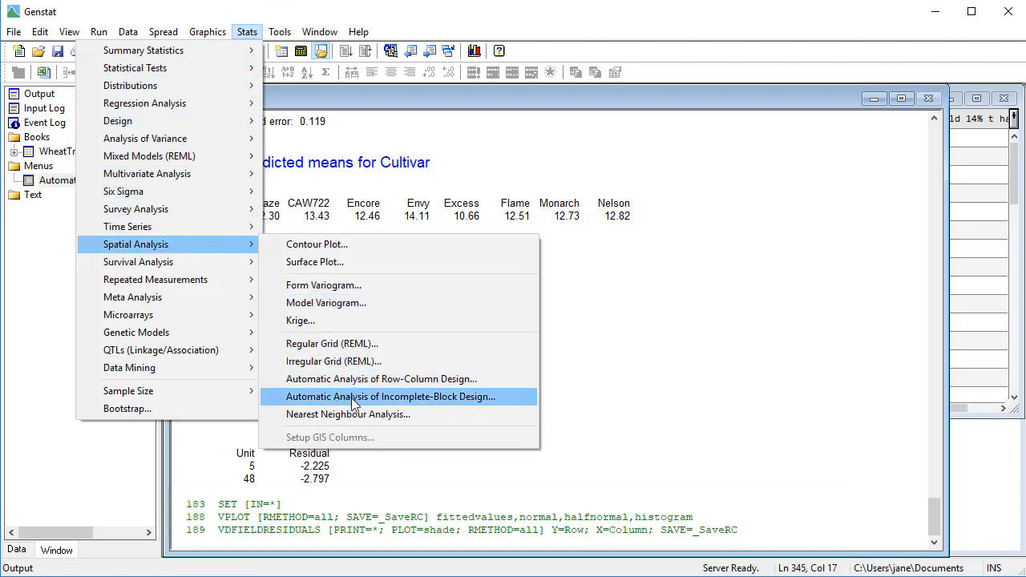
click(351, 398)
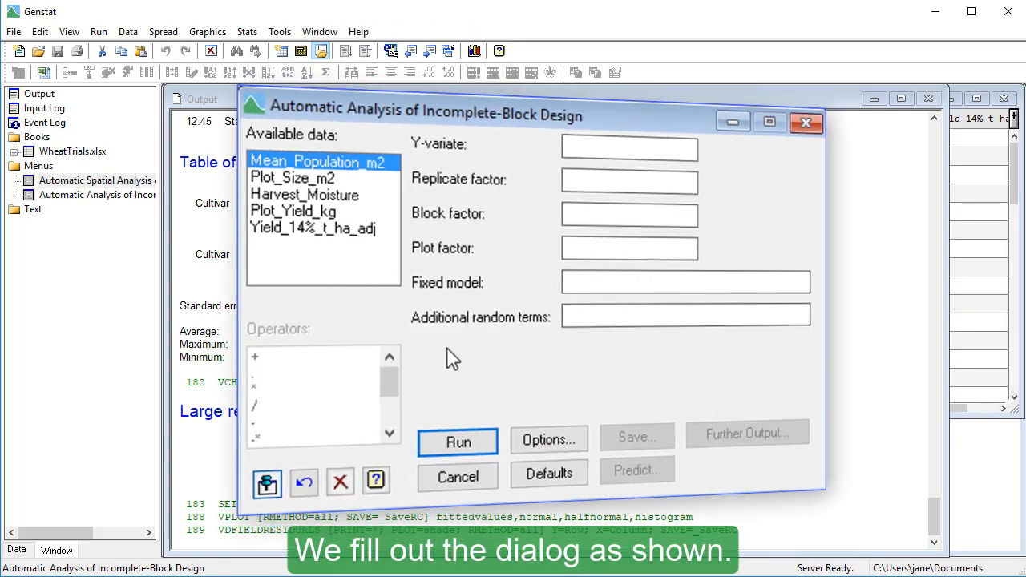
double_click(319, 232)
double_click(275, 247)
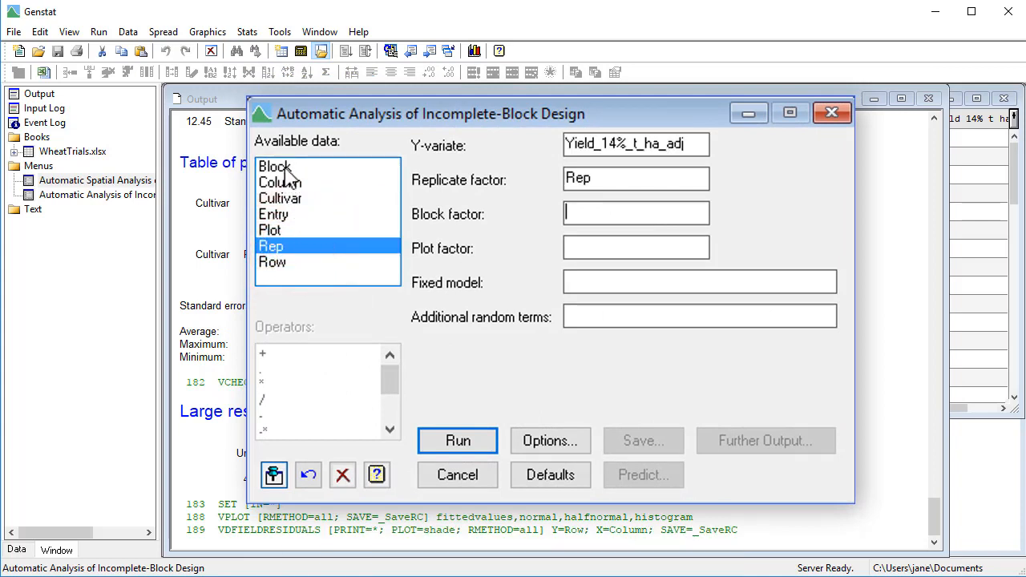
double_click(275, 167)
double_click(270, 231)
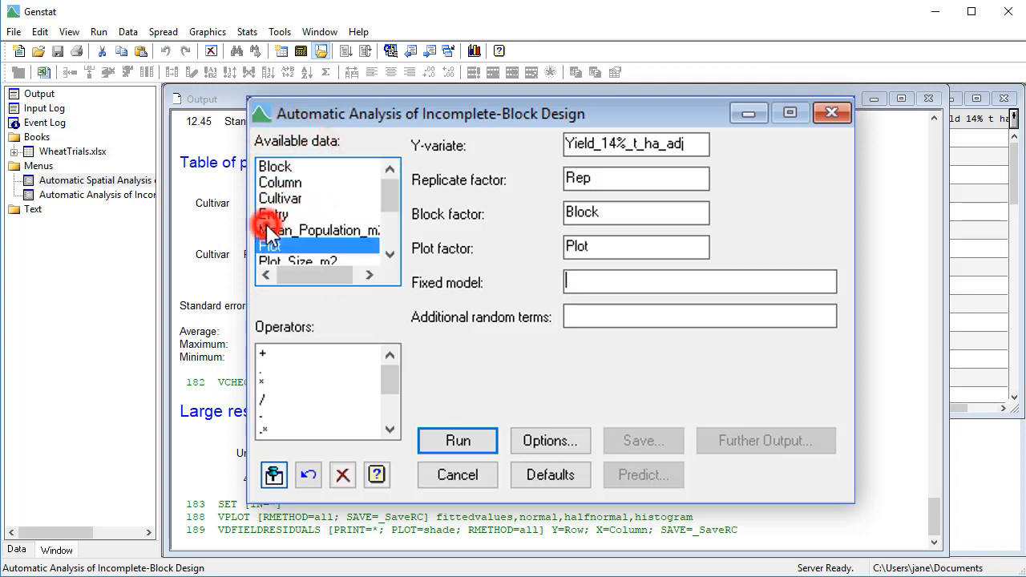
double_click(282, 200)
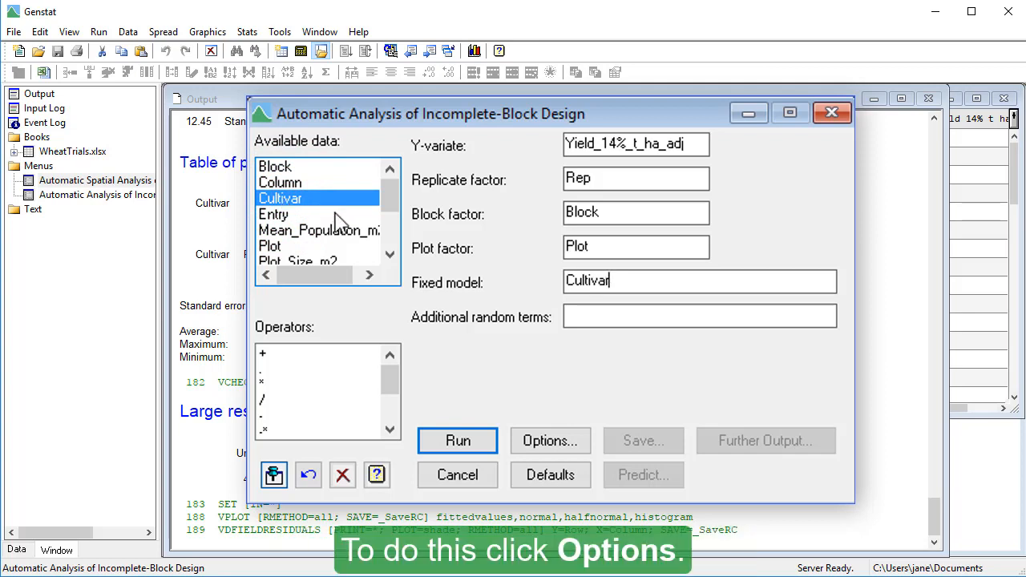
In the incomplete-block options, enable residual checks, Best possible random model, estimation of missing data values and inclusion of units with missing factor values
click(587, 442)
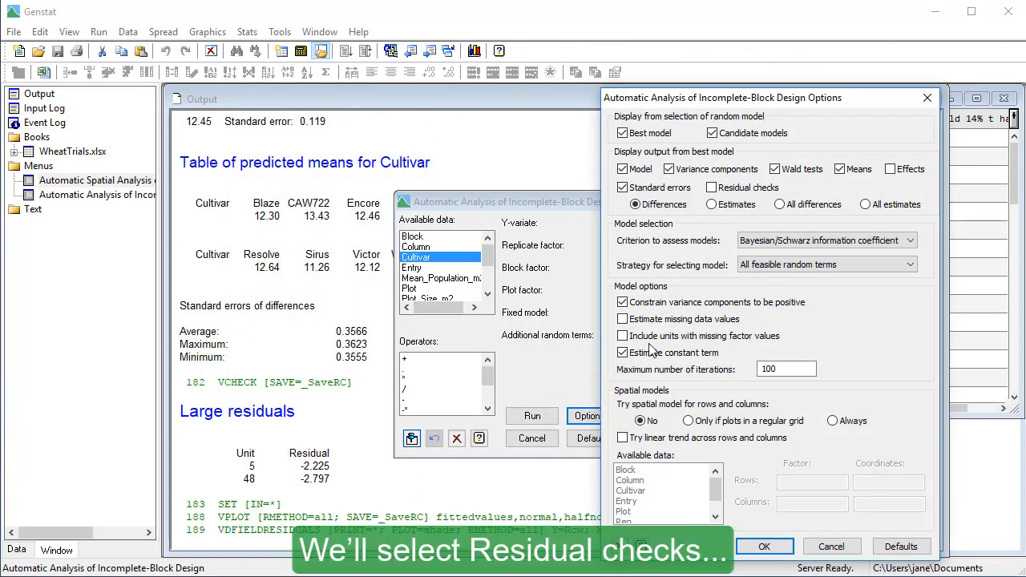
click(712, 188)
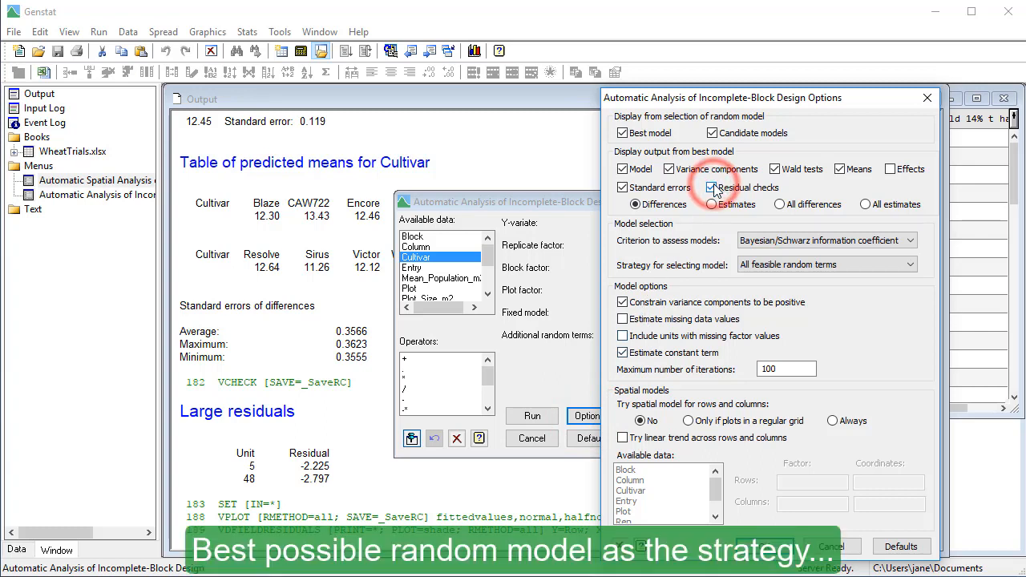
click(832, 265)
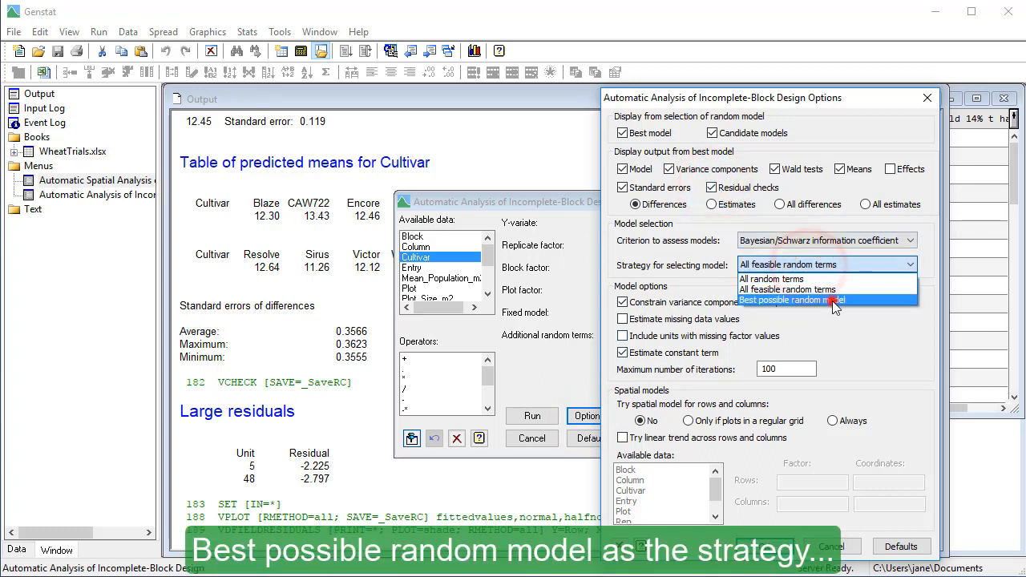
click(834, 301)
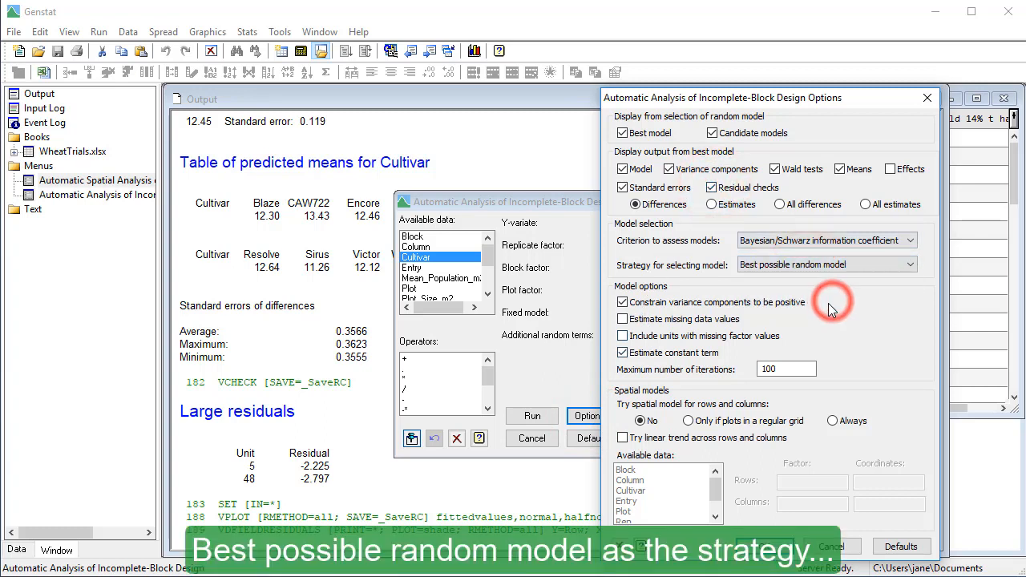
click(624, 320)
click(624, 336)
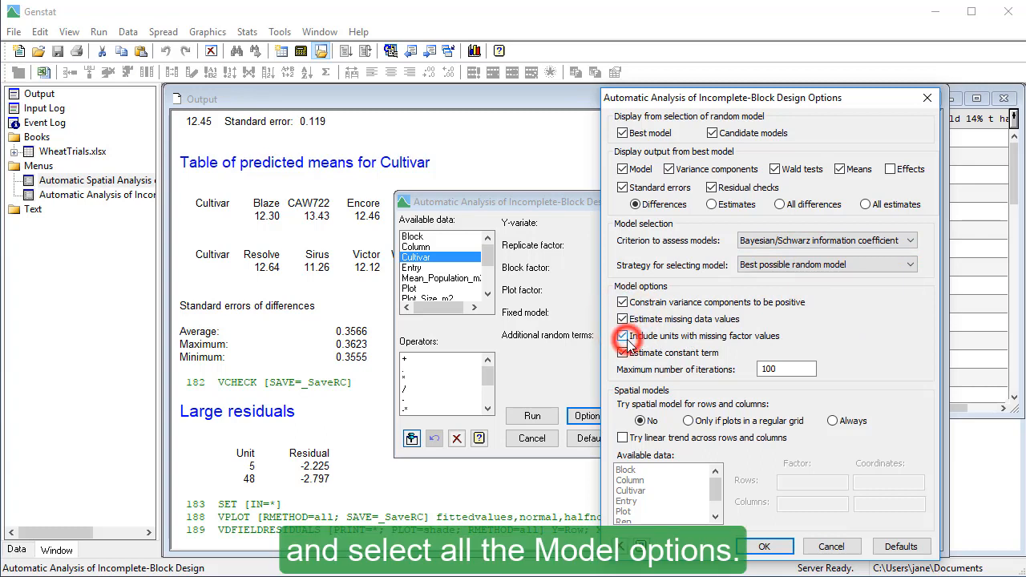
Set spatial models to Always, try linear trend across rows and columns, and assign Row and Column as the respective factors and coordinates
click(833, 422)
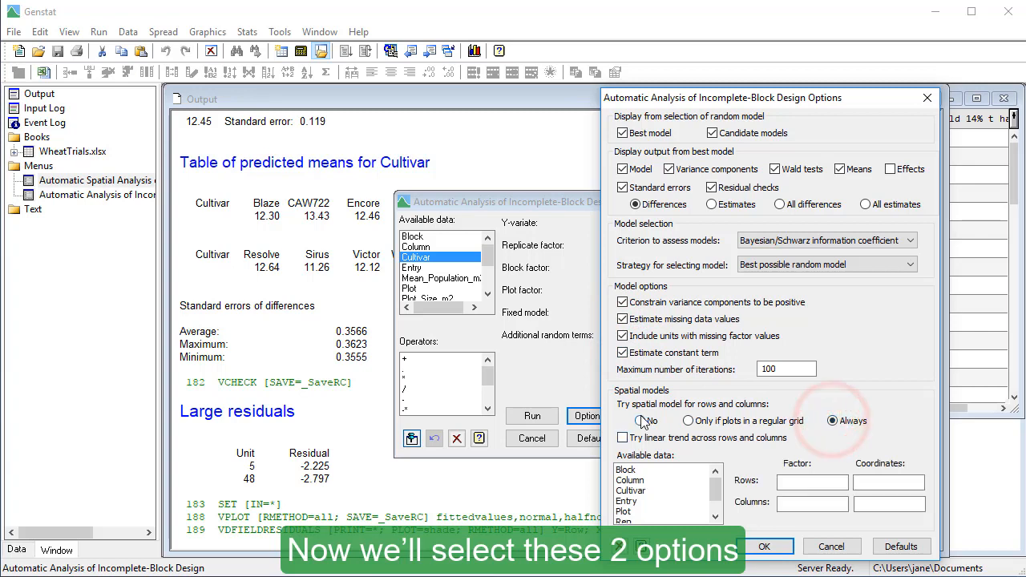
click(623, 438)
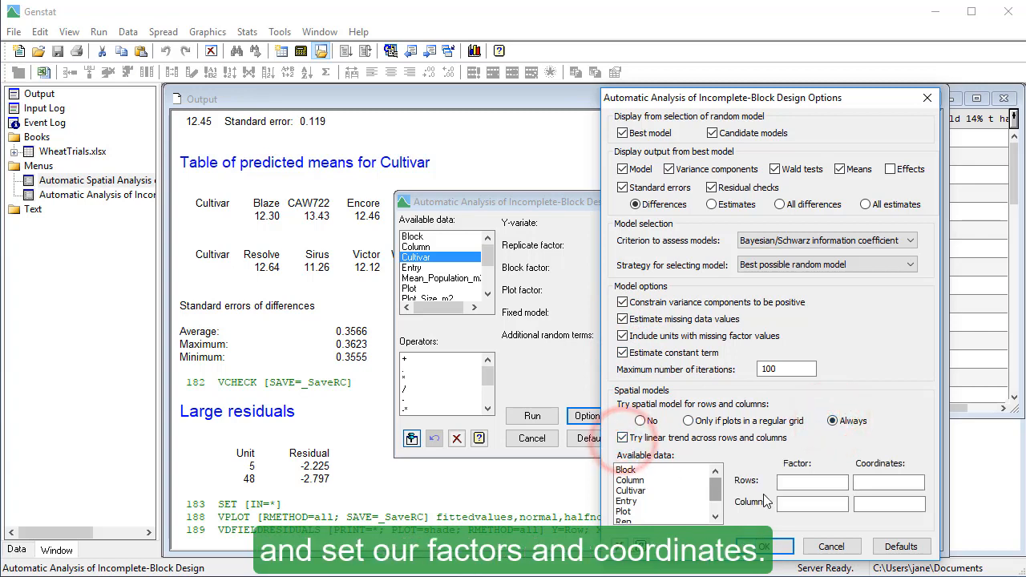
click(788, 482)
click(716, 506)
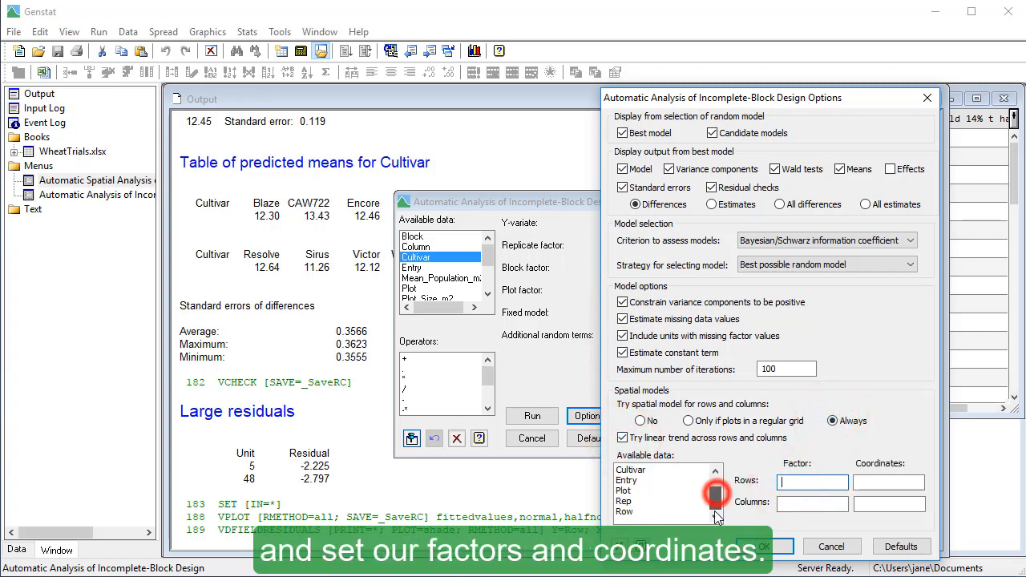
double_click(639, 521)
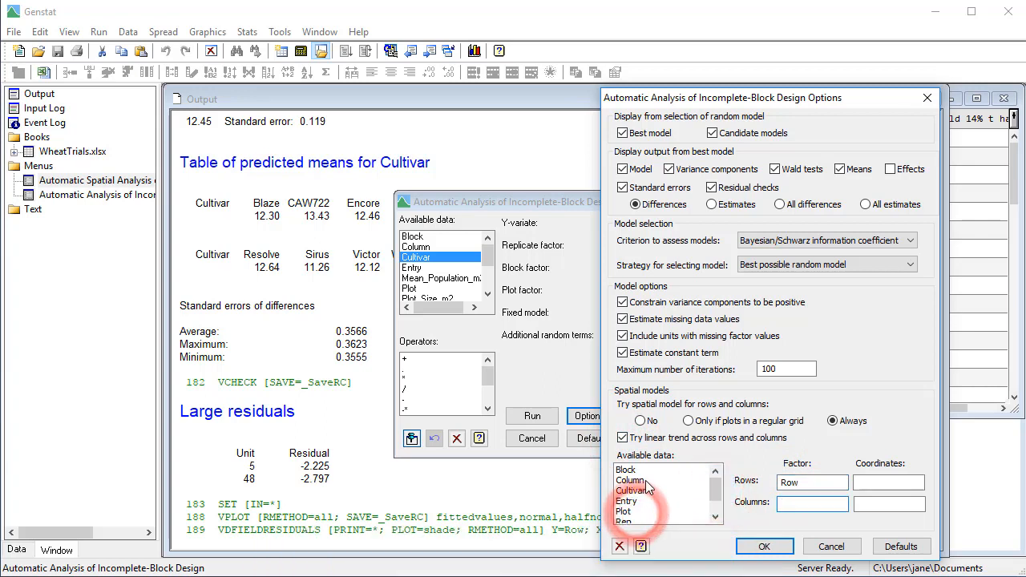
double_click(648, 481)
click(716, 505)
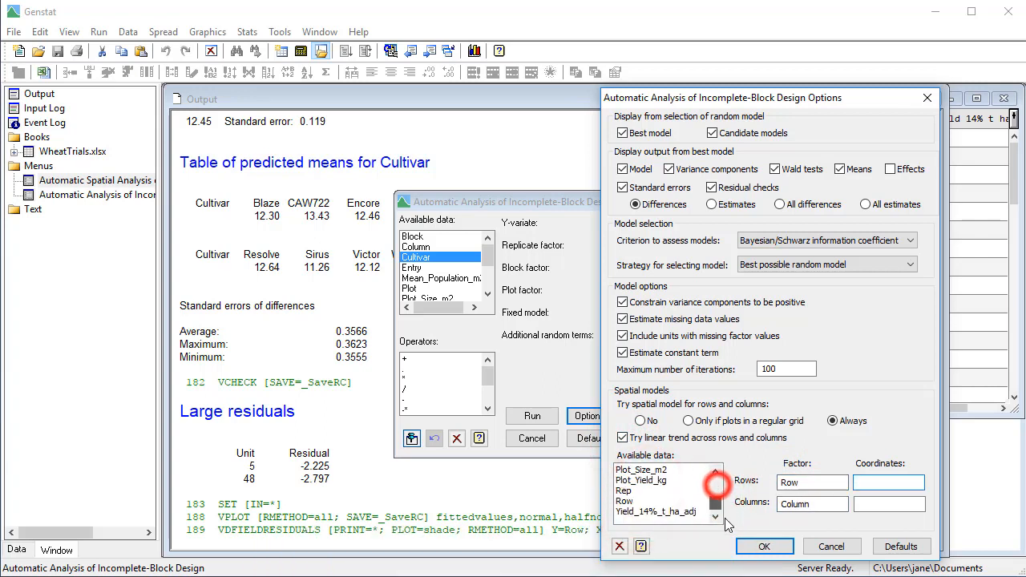
double_click(625, 509)
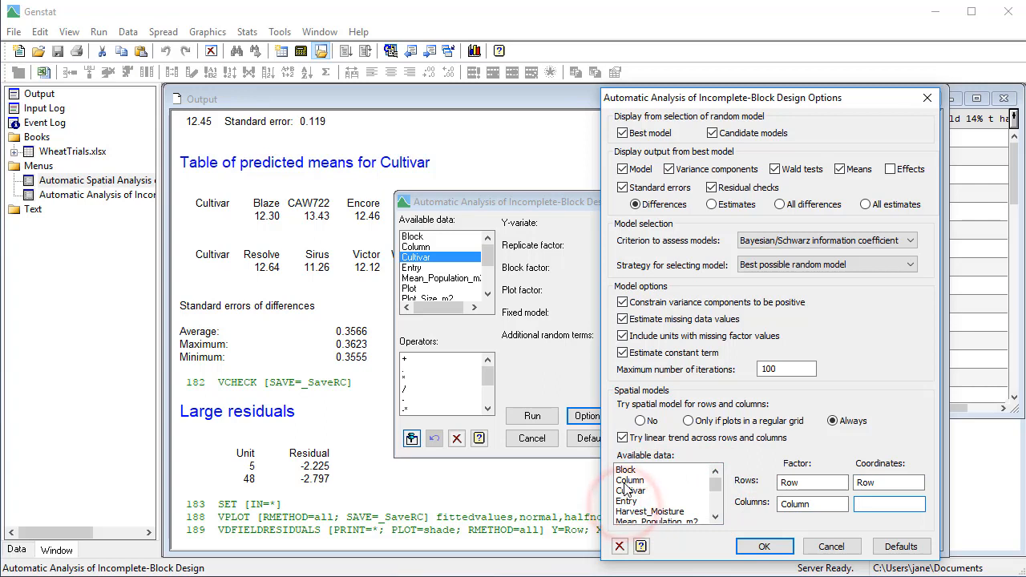
double_click(630, 480)
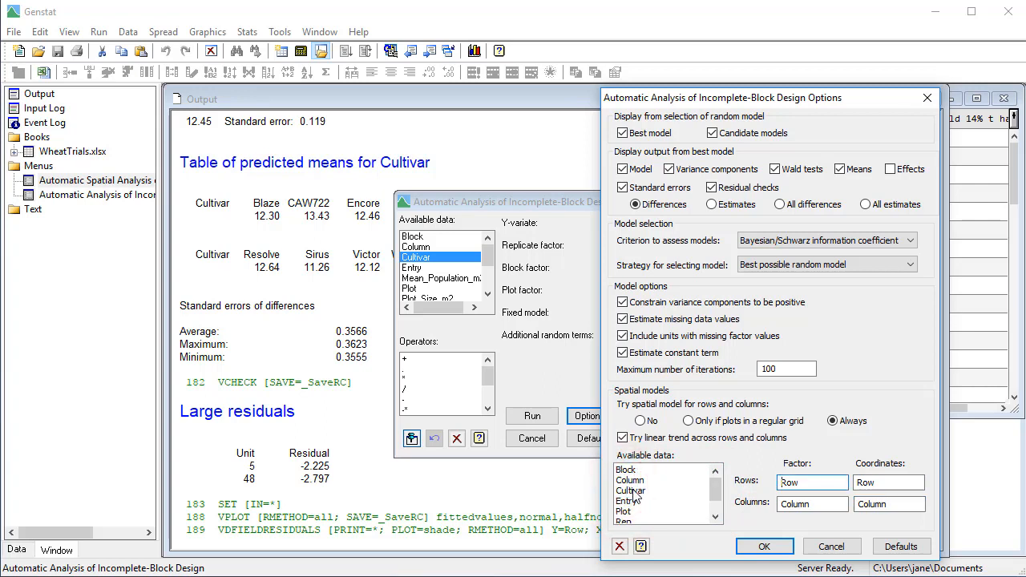
Accept the options, run the incomplete-block analysis and review its accumulated summary of REML random models
click(743, 543)
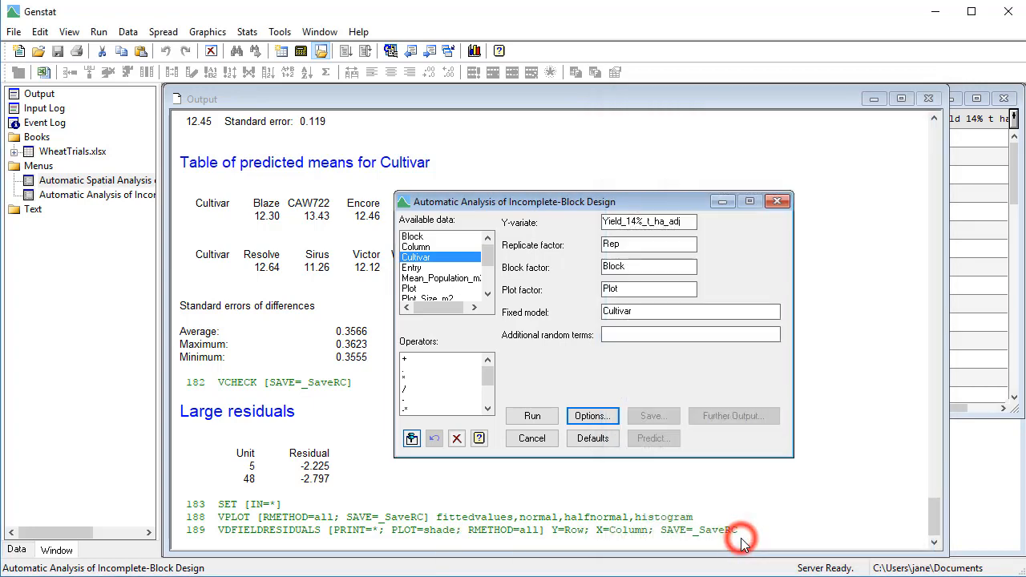
click(533, 415)
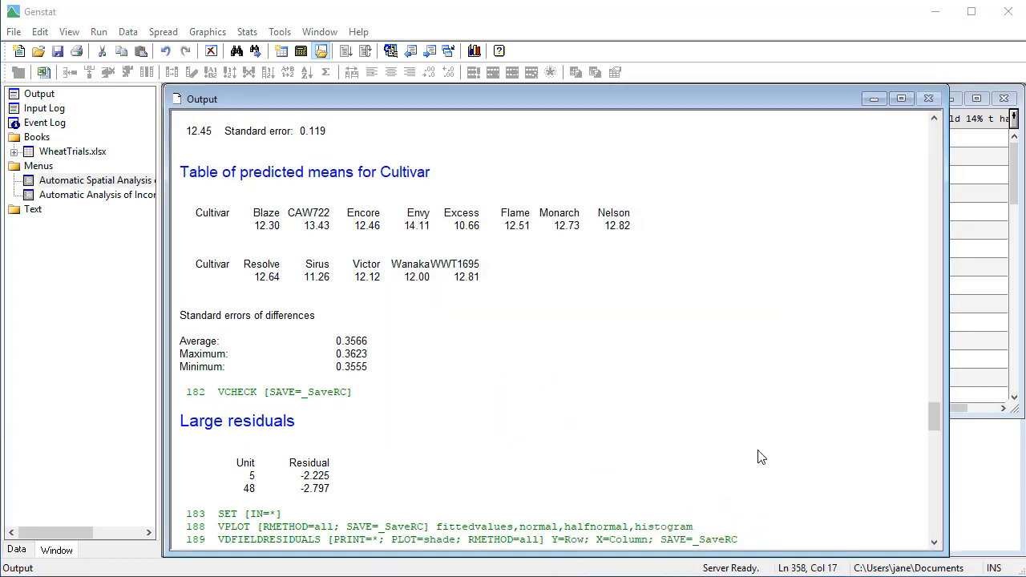
drag(934, 417, 939, 454)
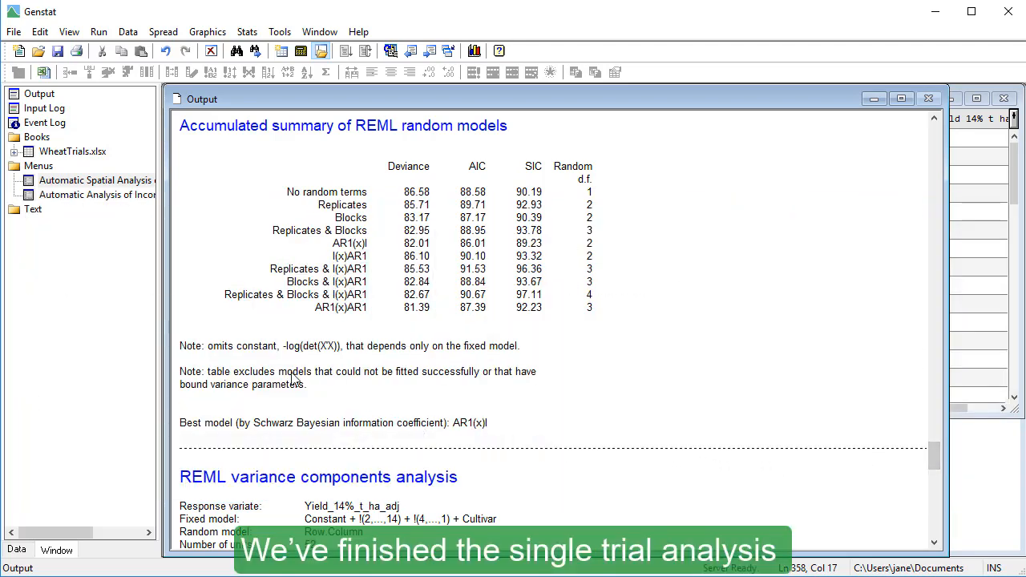
Close all the open analysis dialogs and the WheatTrials.xlsx spreadsheet
right_click(117, 195)
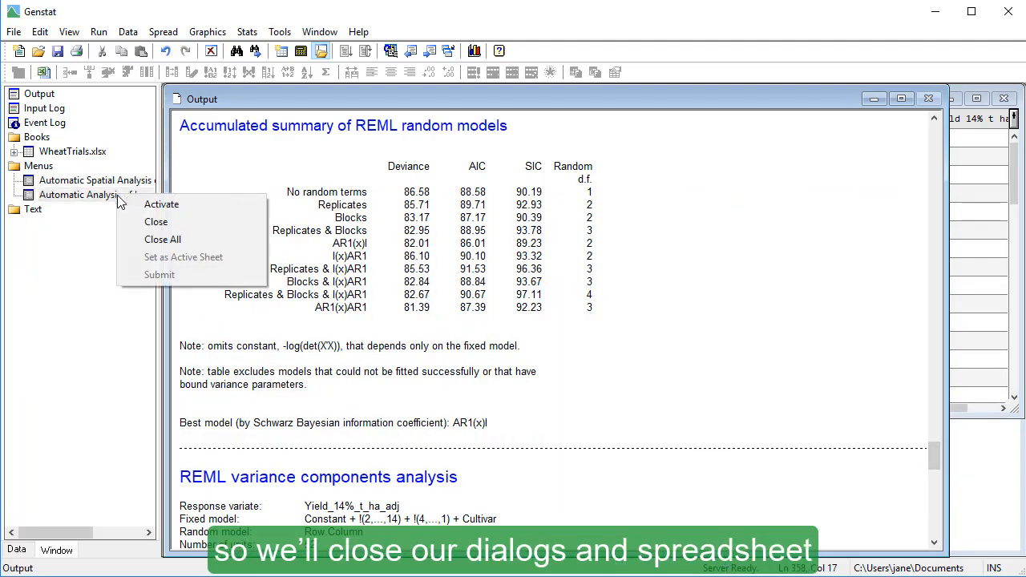
click(149, 240)
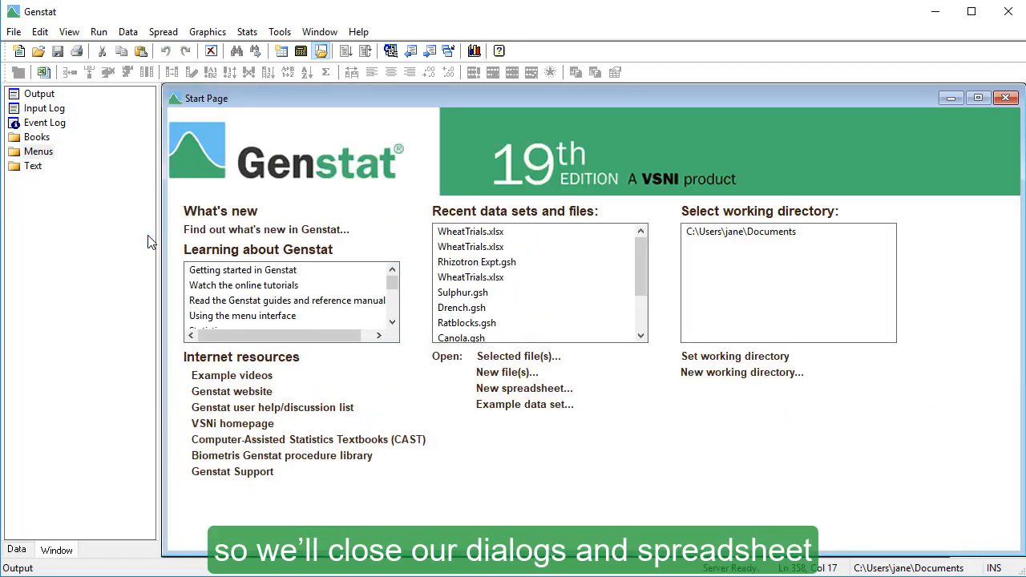
Delete all current data held in Genstat and confirm the deletion
click(128, 31)
click(124, 85)
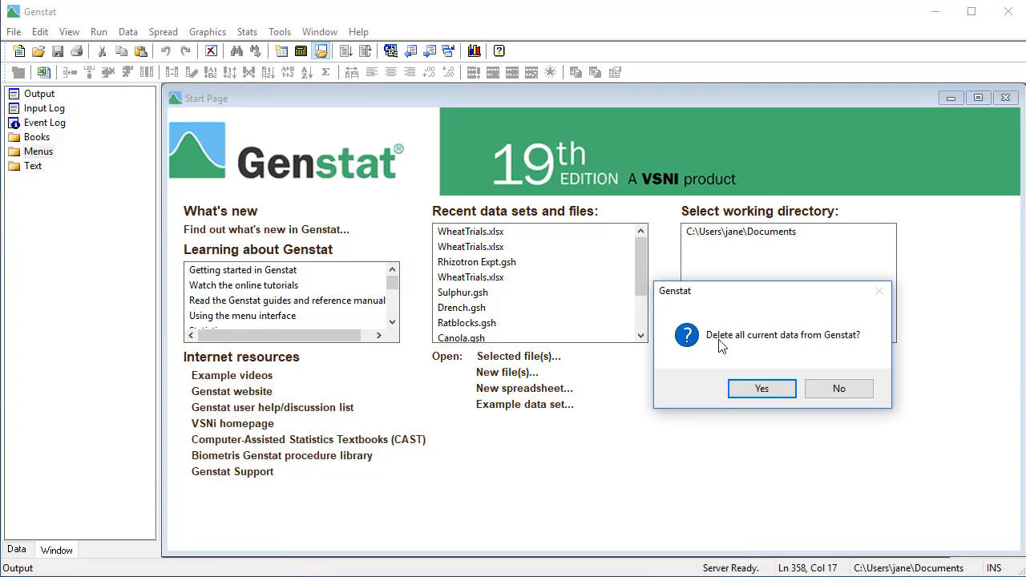
click(749, 387)
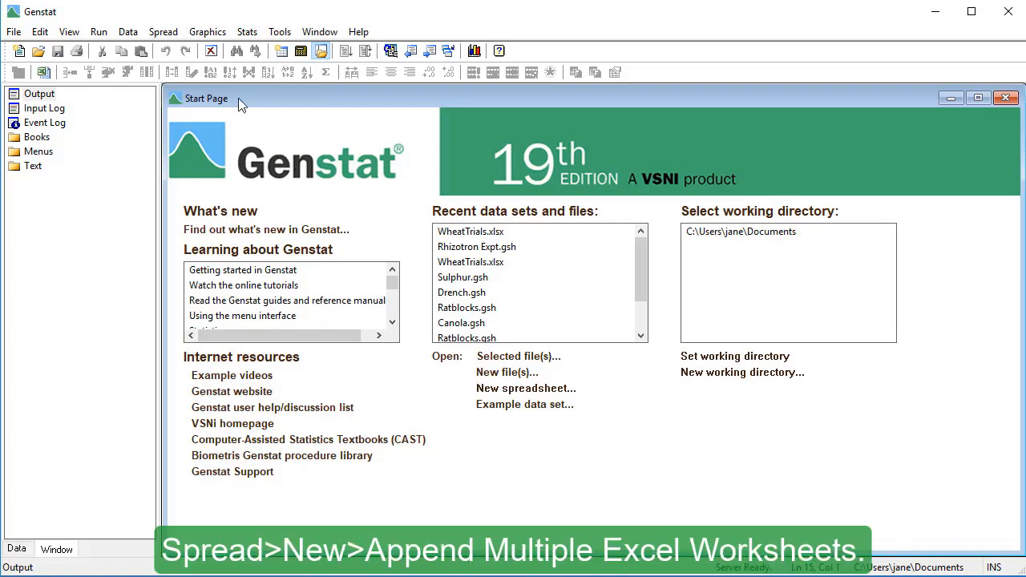
Start appending multiple Excel worksheets and open WheatTrials.xlsx from C:\Program Files\Gen19Ed\Data
click(163, 32)
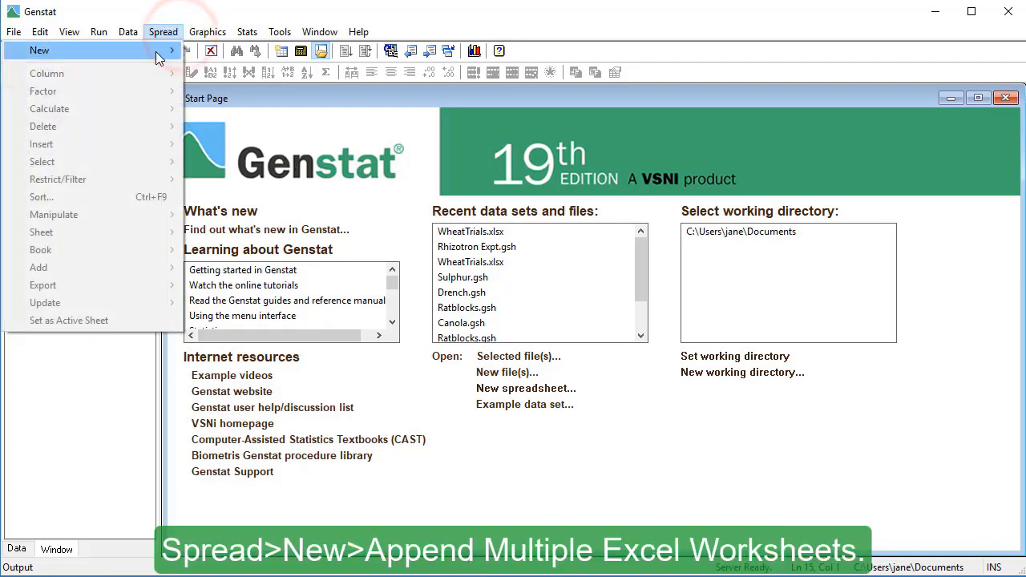
mouse_move(156, 51)
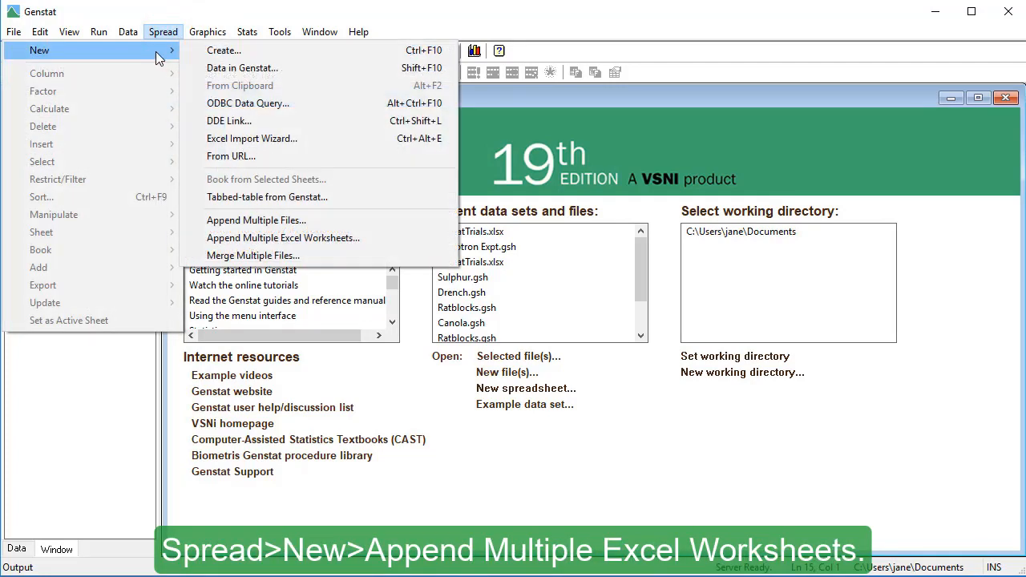
click(387, 238)
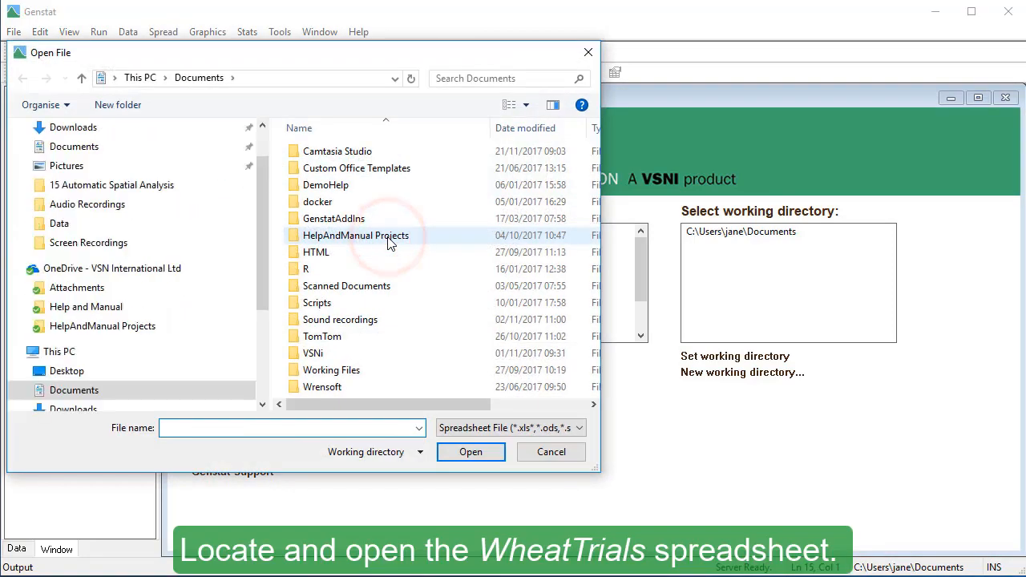
drag(258, 189, 229, 300)
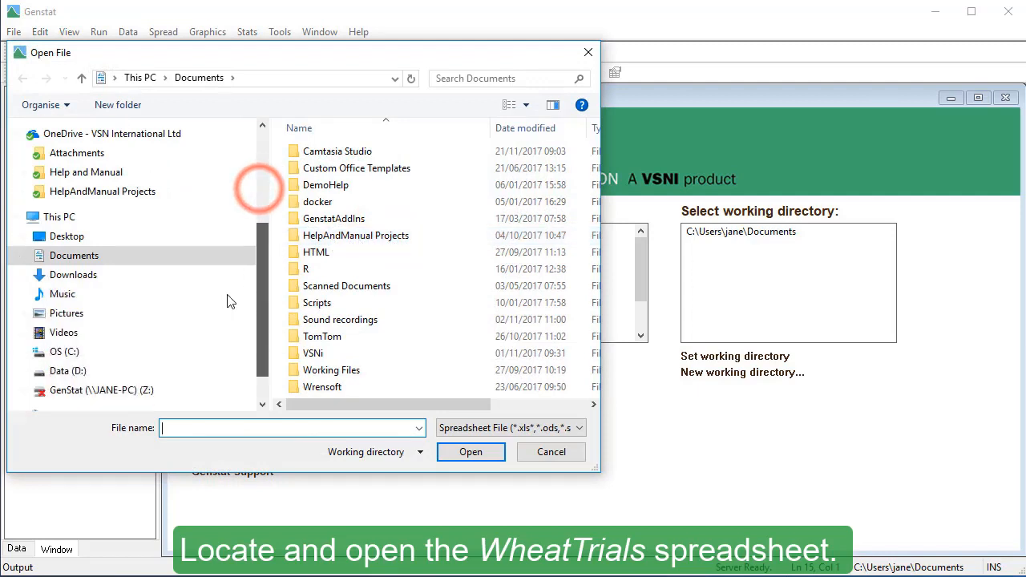
click(90, 351)
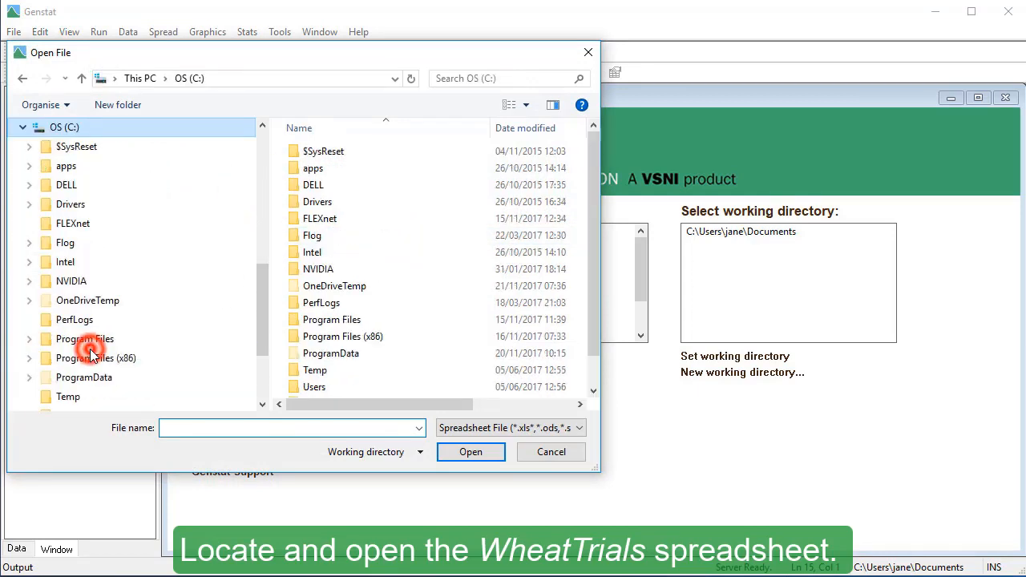
double_click(317, 320)
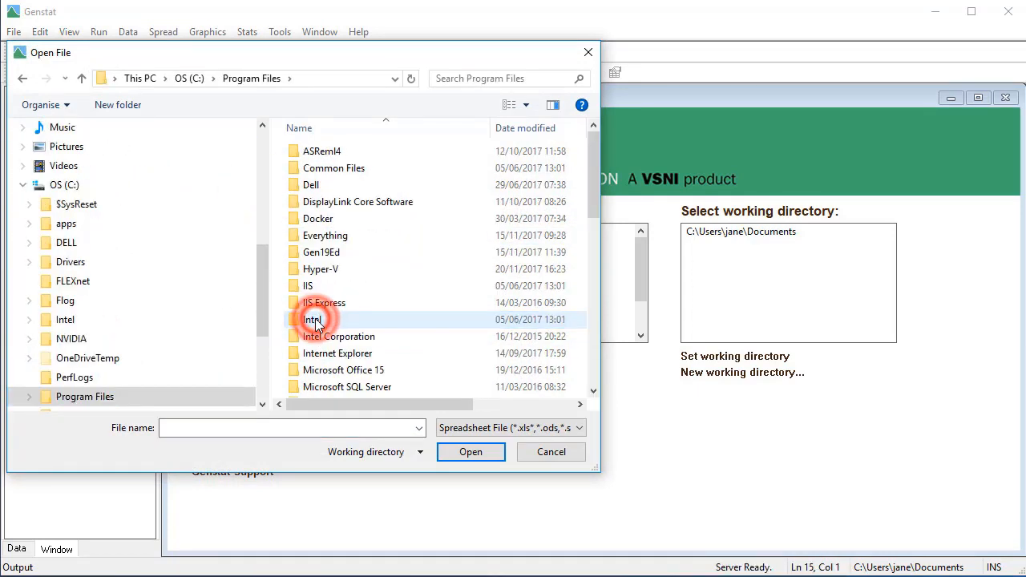
double_click(349, 255)
double_click(349, 252)
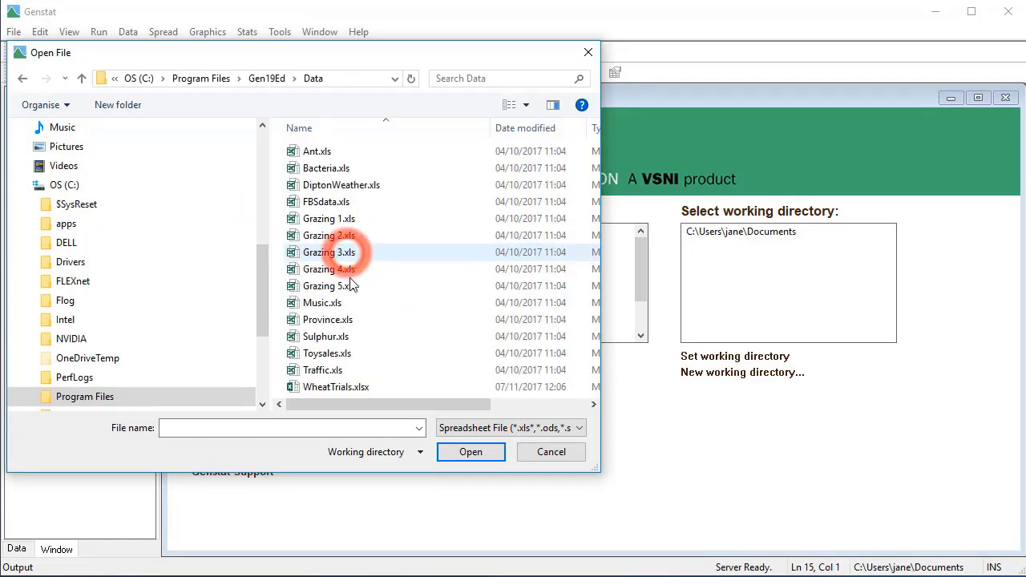
double_click(371, 388)
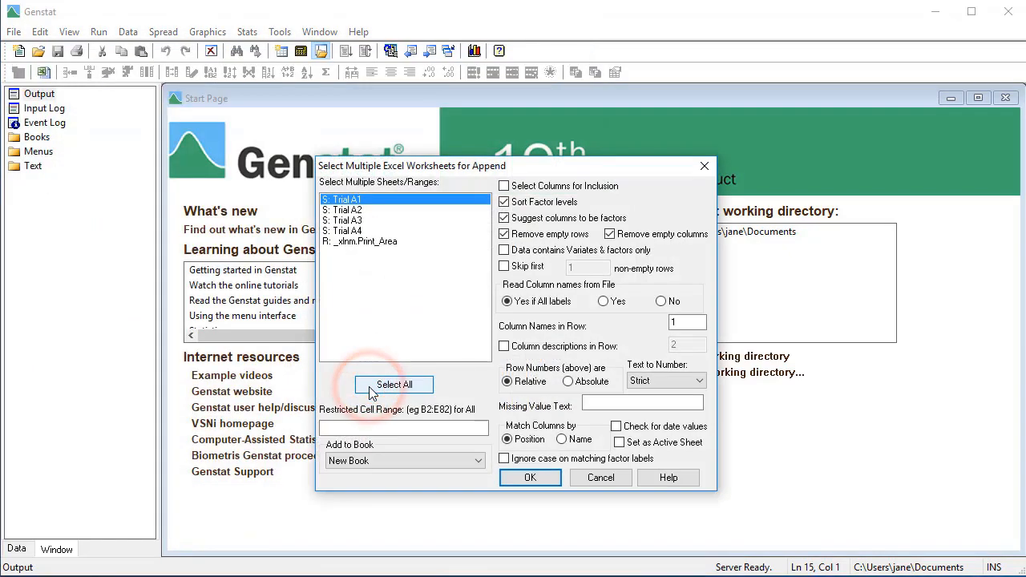
Turn off the suggestion of columns to be factors and append sheets Trial A1, Trial A2, Trial A3 and Trial A4
click(504, 218)
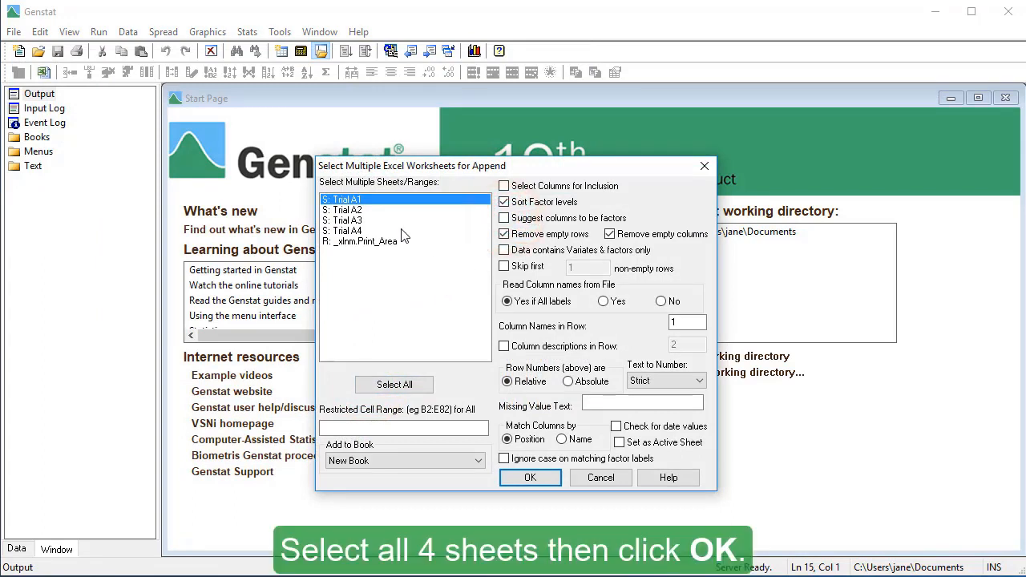
shift+click(350, 233)
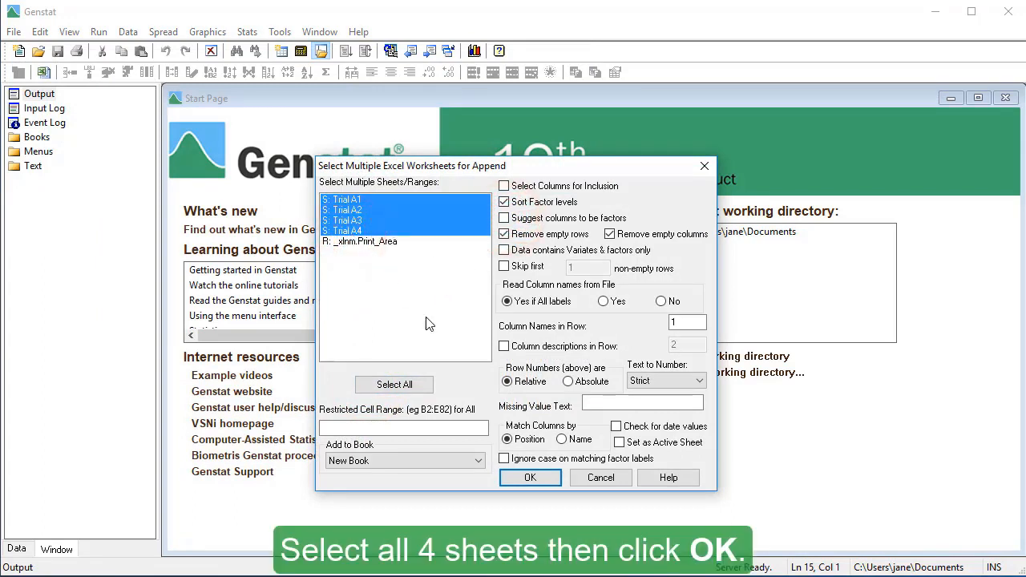
click(532, 478)
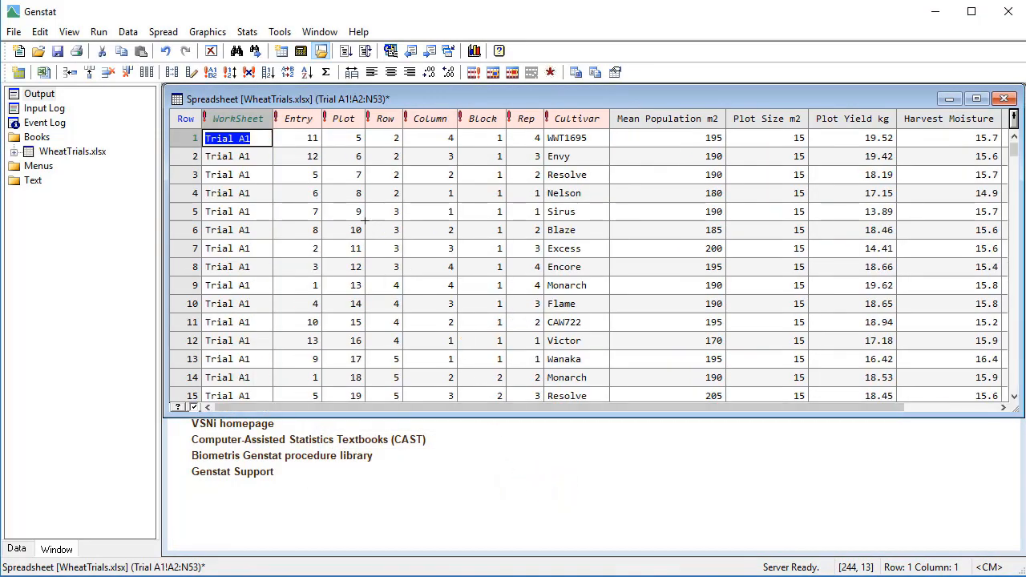
Rename the WorkSheet column of the appended spreadsheet as Trial
double_click(240, 119)
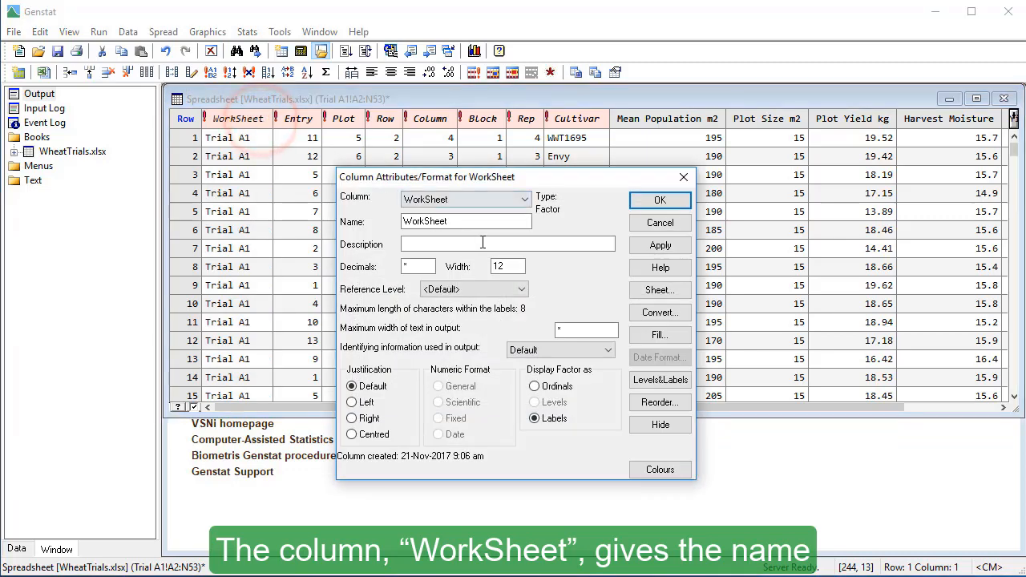
double_click(461, 222)
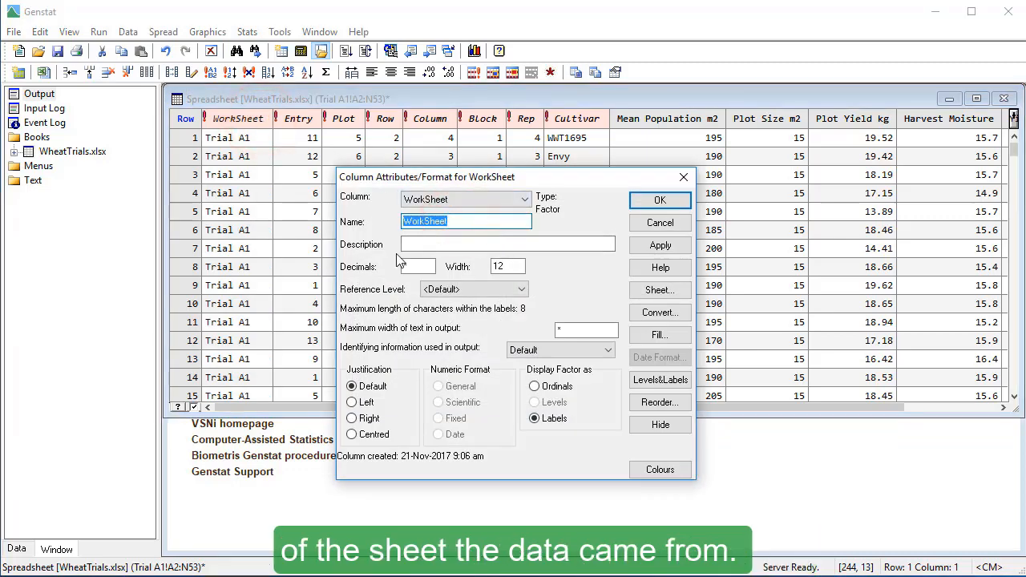
text(Trial)
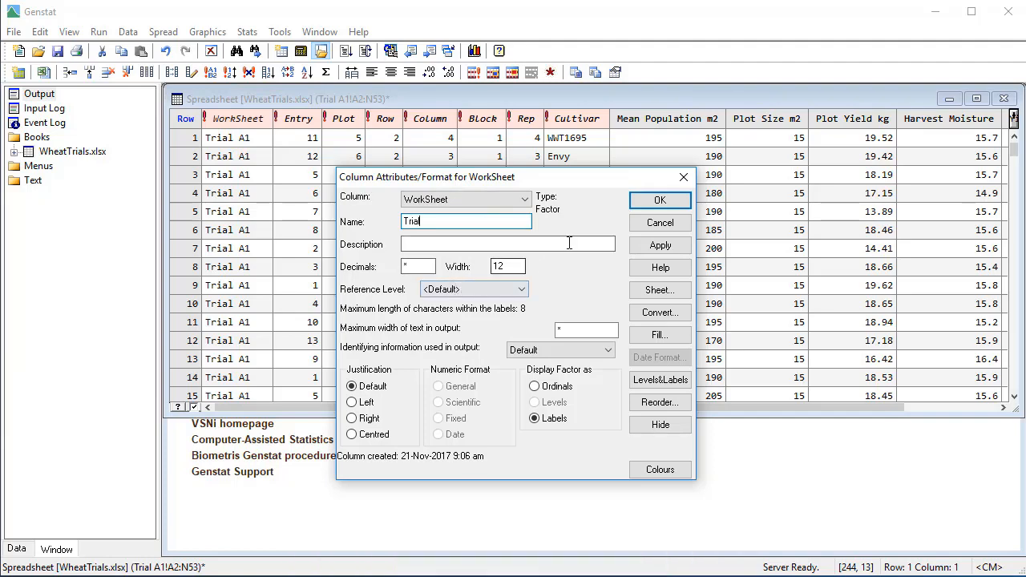
click(637, 201)
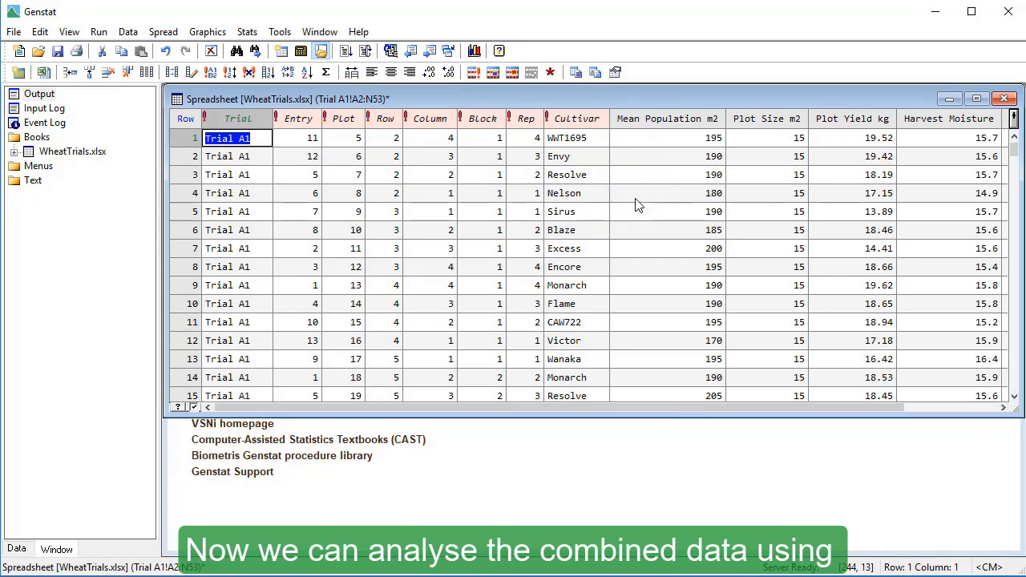
Start an Automatic Meta Analysis of Trials with Y-variate Yield_14%_t_ha_adj, experiments Trial, replicate factor Rep and block factor Block
click(252, 32)
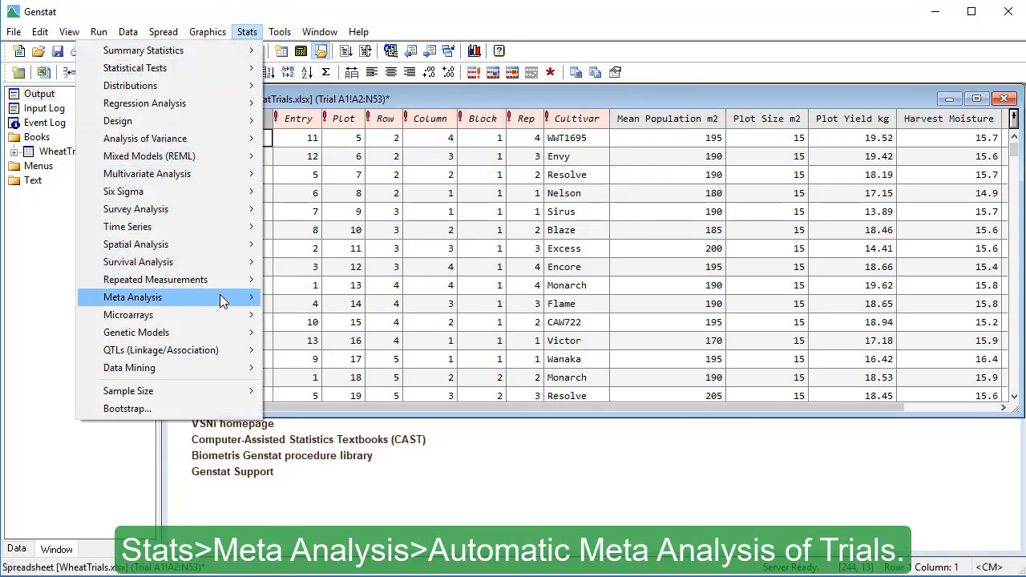
mouse_move(220, 297)
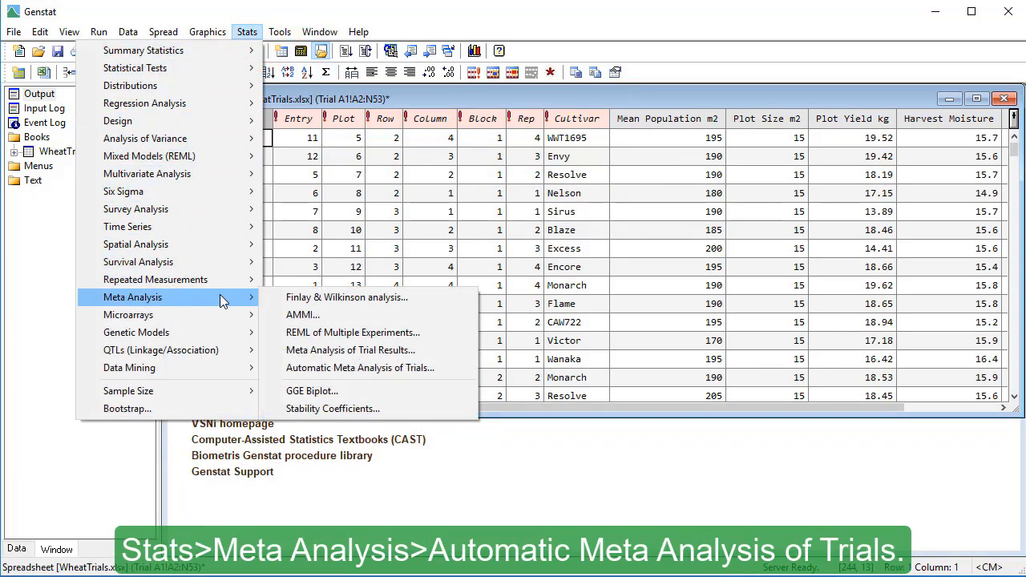
click(442, 367)
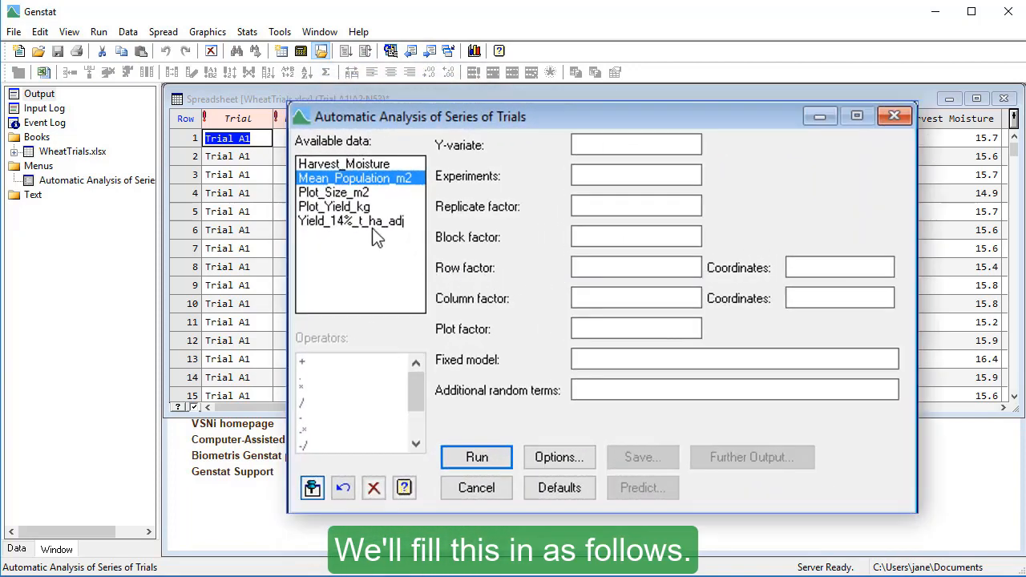
double_click(372, 227)
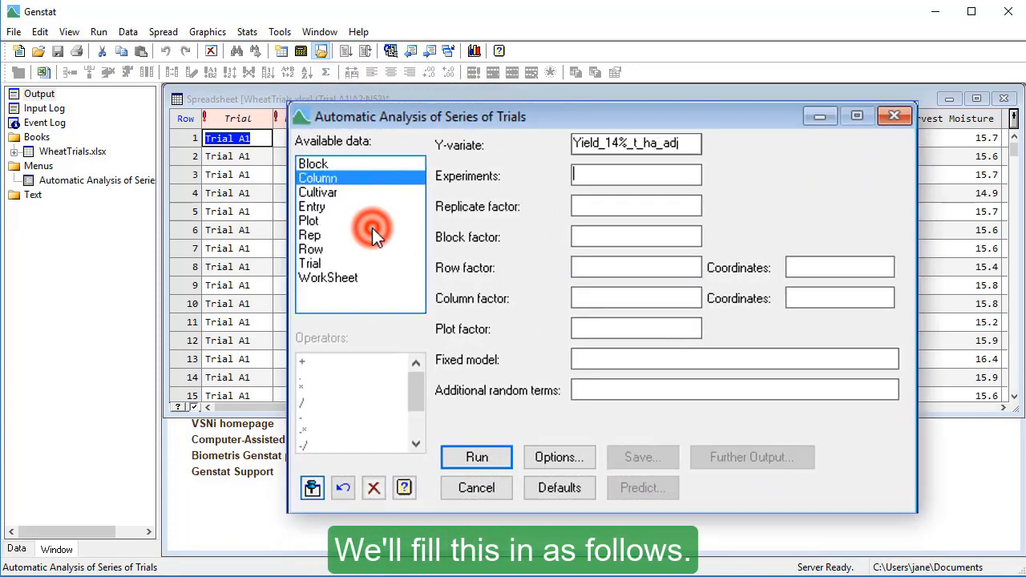
double_click(319, 262)
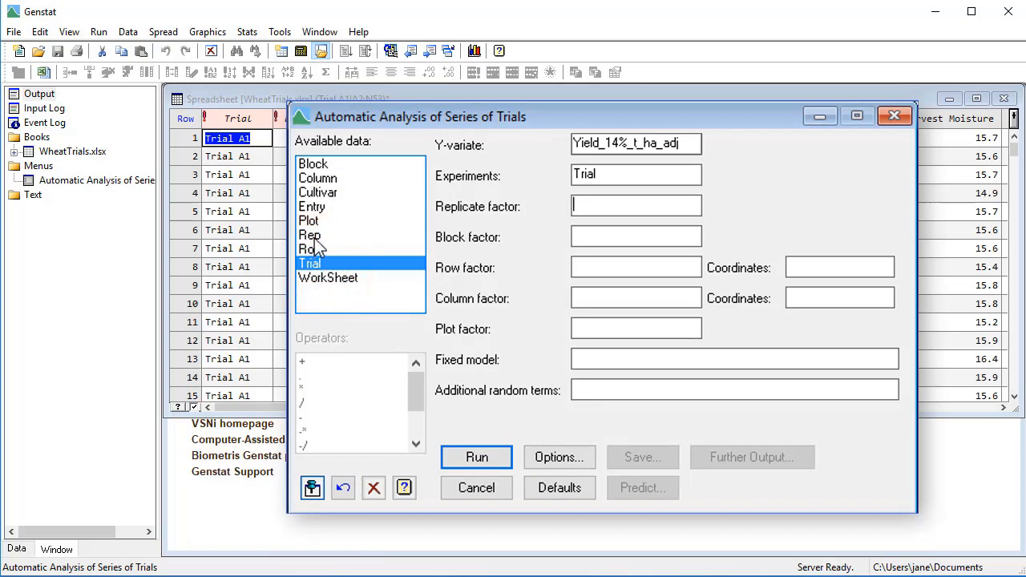
double_click(313, 236)
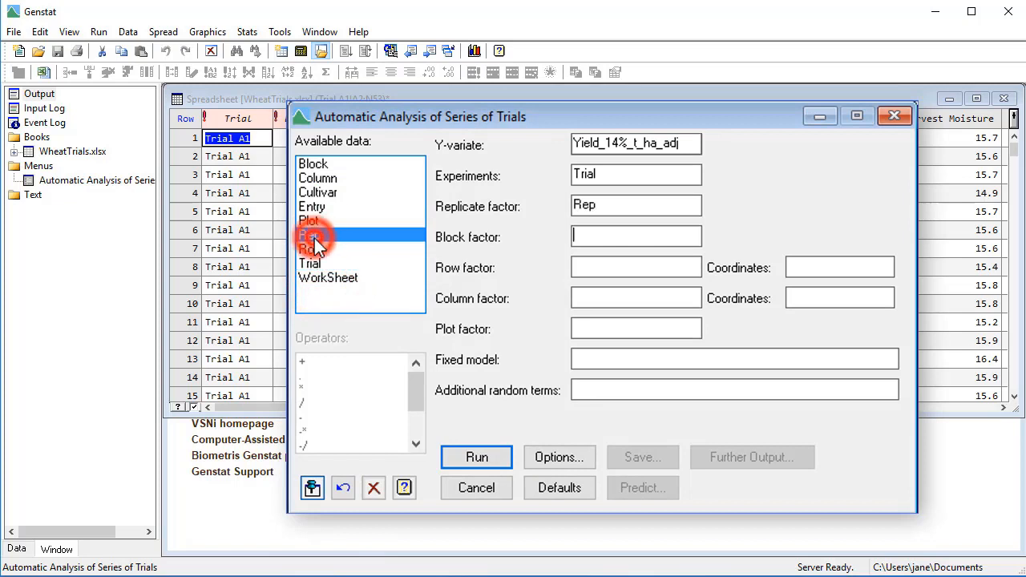
double_click(317, 163)
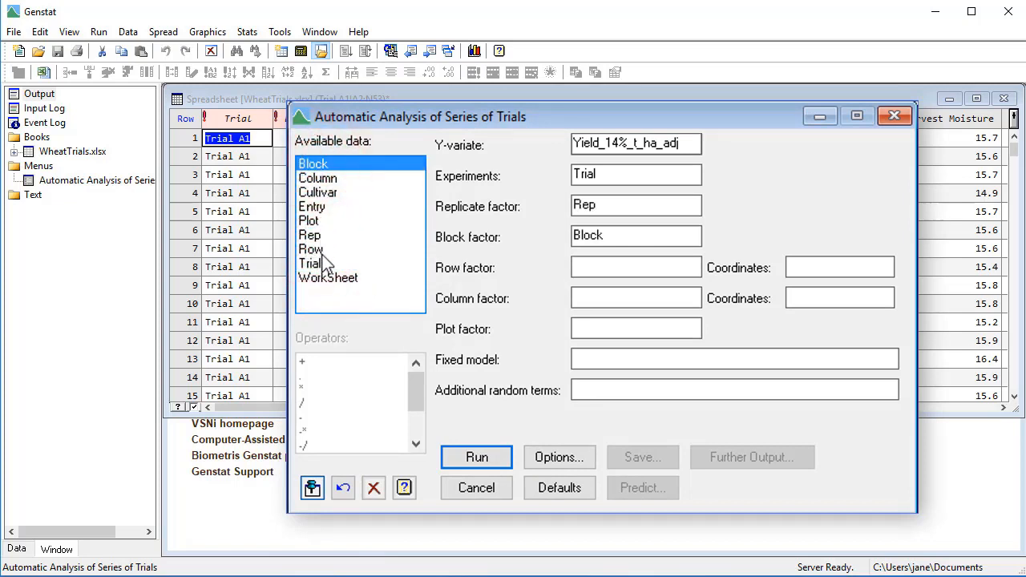
Assign Row, Column and Plot as the row, column and plot factors, and set the fixed model to Cultivar
double_click(311, 249)
double_click(317, 178)
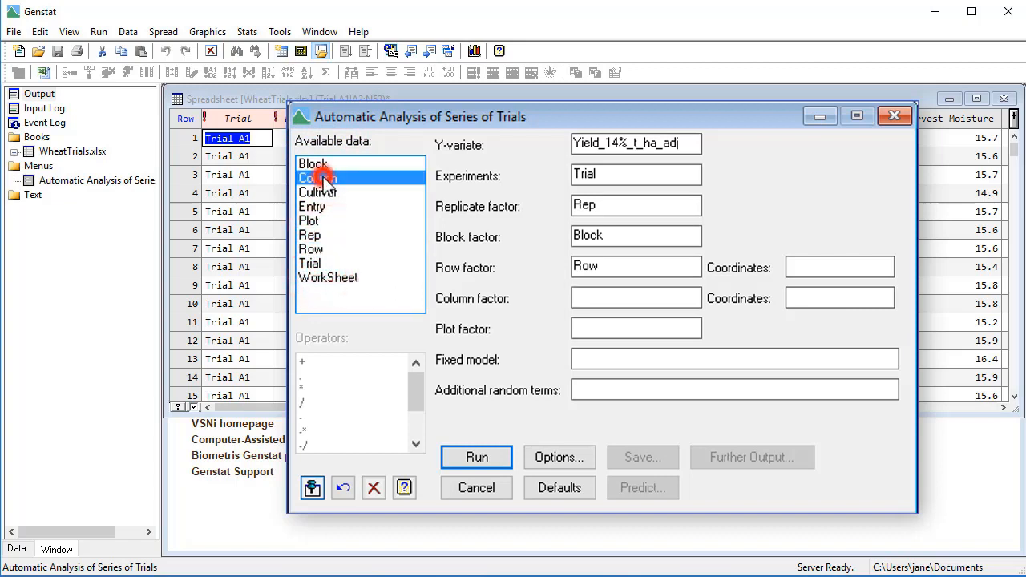
double_click(327, 221)
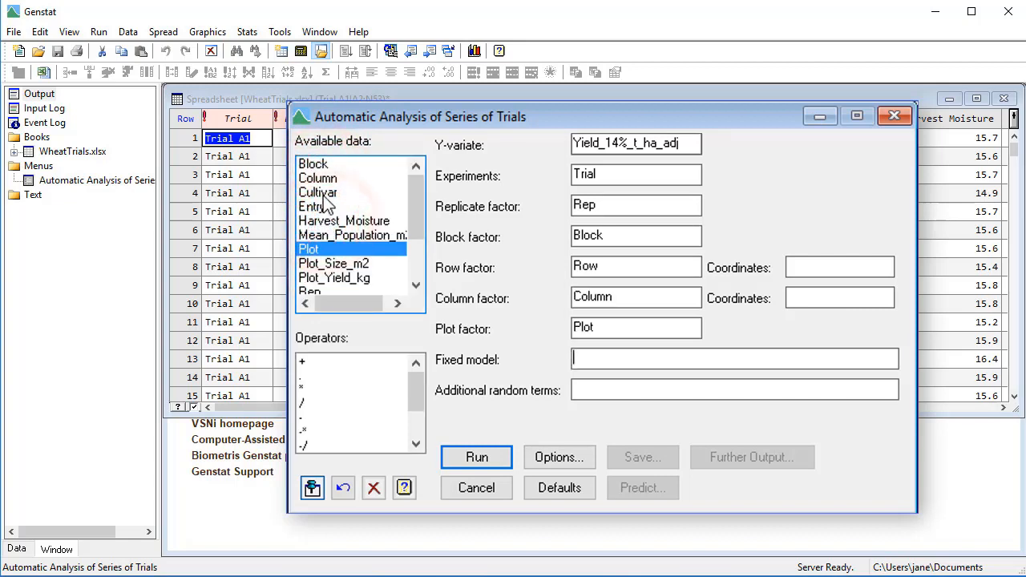
double_click(319, 192)
Set the row coordinates to Row and the column coordinates to Column
click(809, 271)
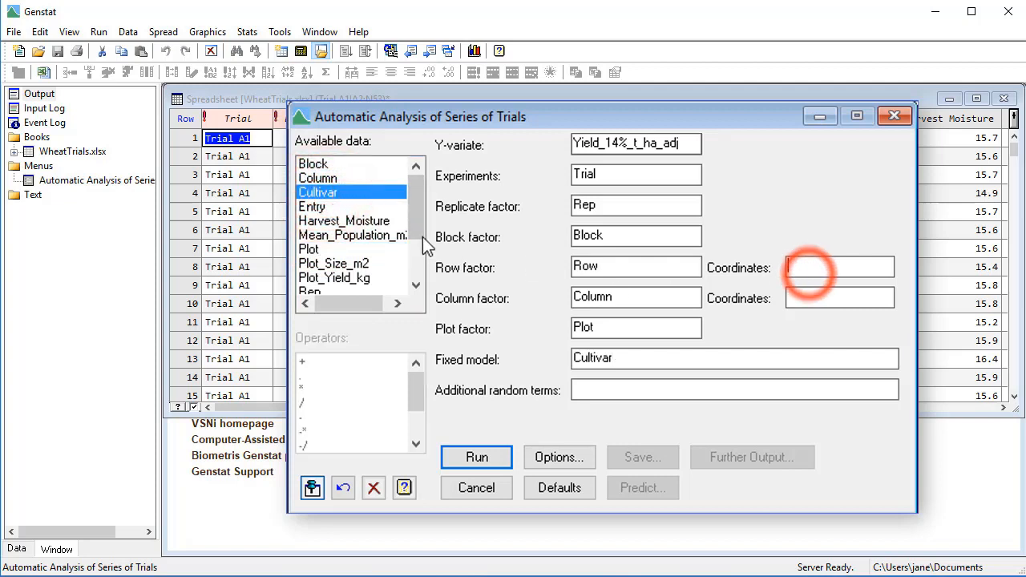
drag(416, 189, 410, 212)
double_click(317, 234)
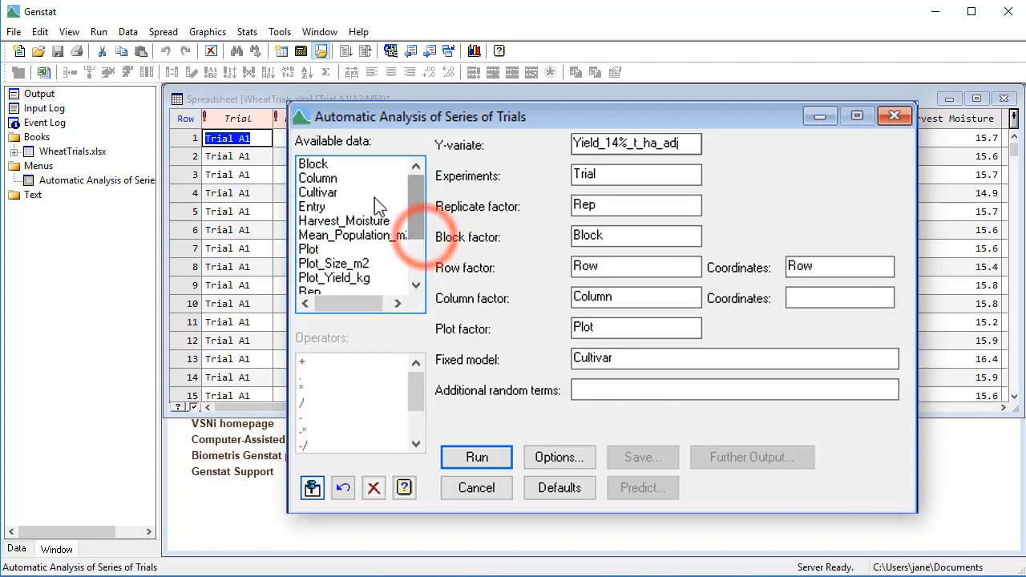
double_click(343, 179)
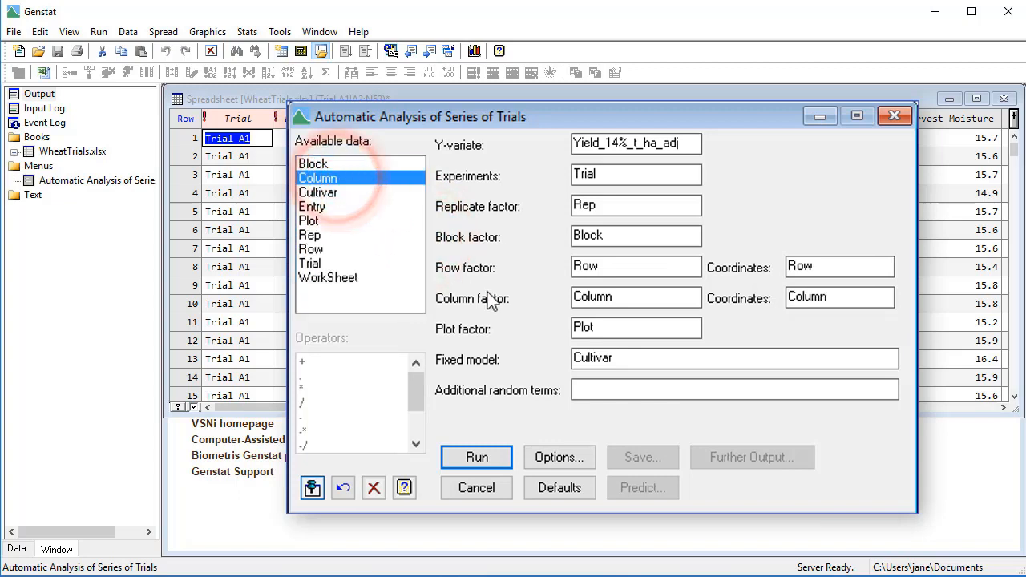
In the analysis options, display candidate models and residual checks, and set the model selection strategy to Best possible random model
click(581, 461)
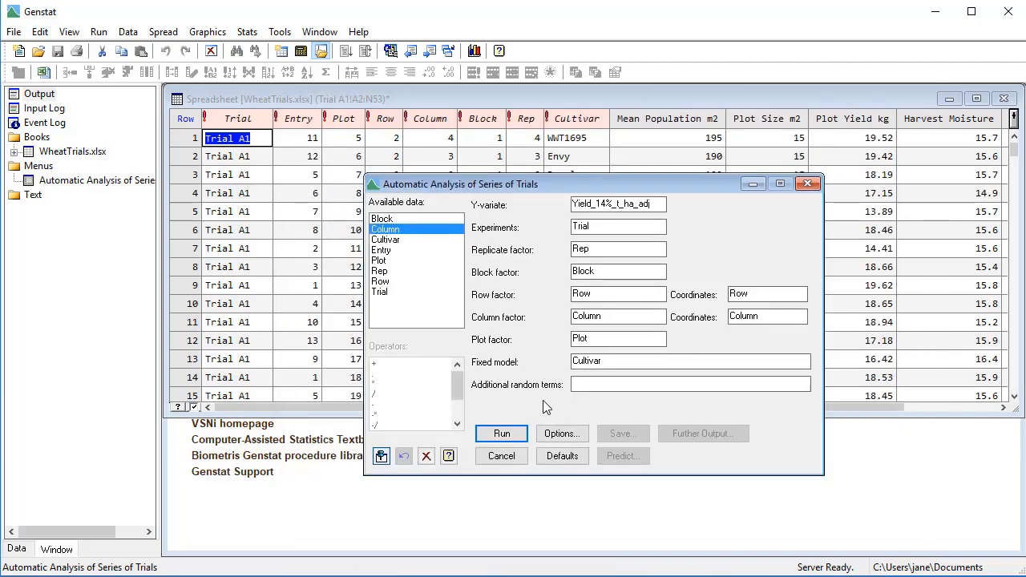
click(563, 434)
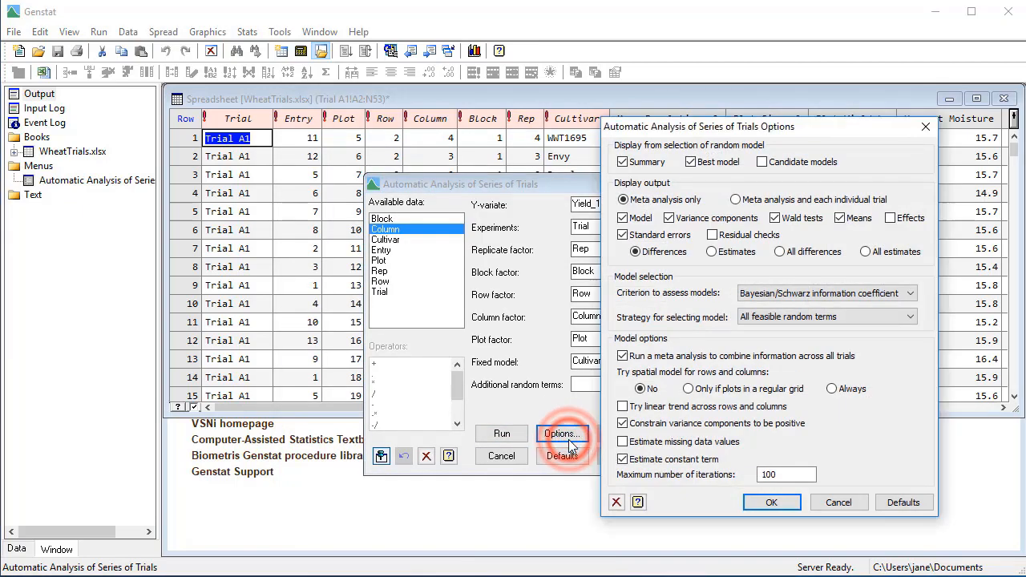
click(762, 163)
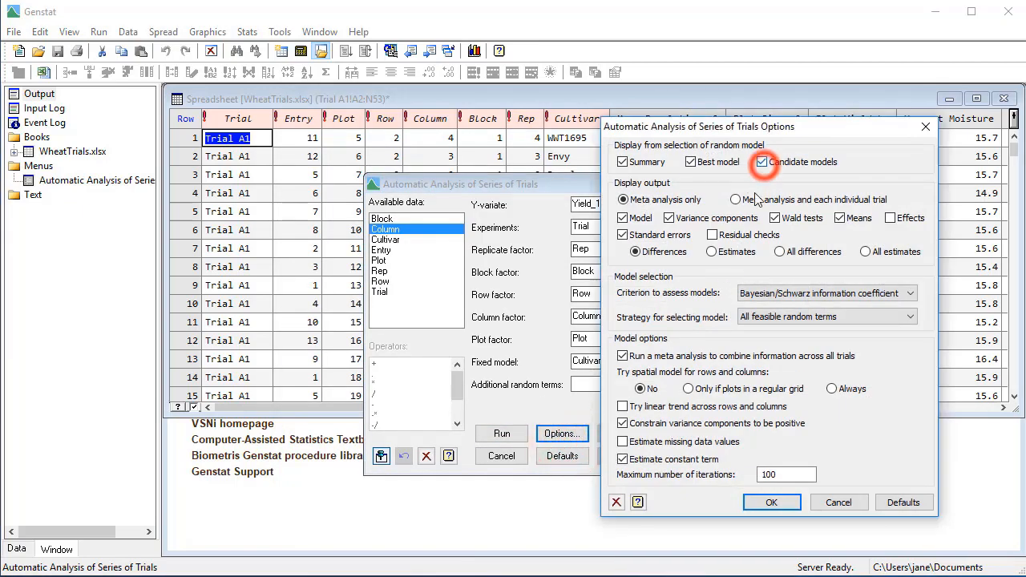
click(712, 235)
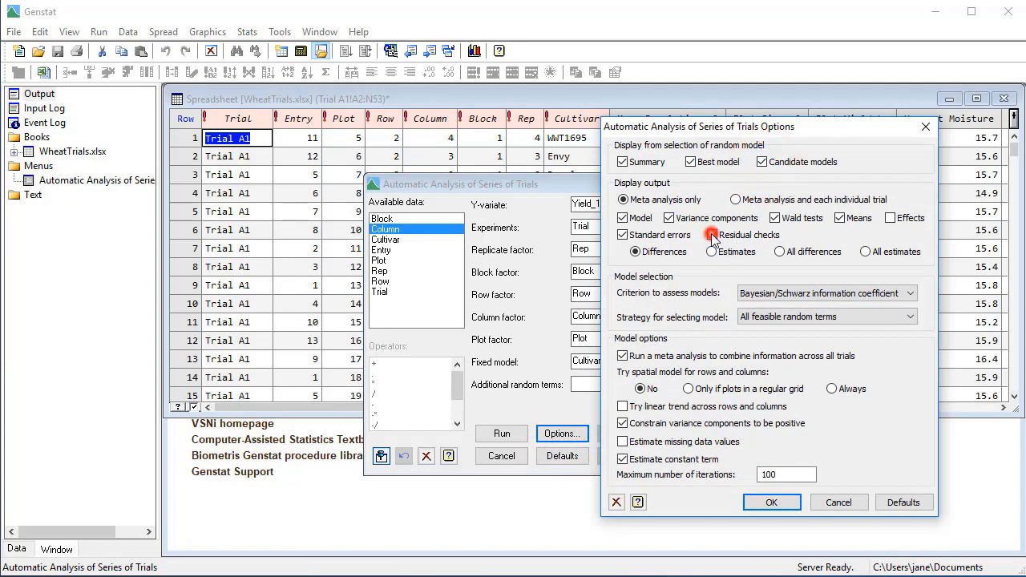
click(779, 319)
click(813, 353)
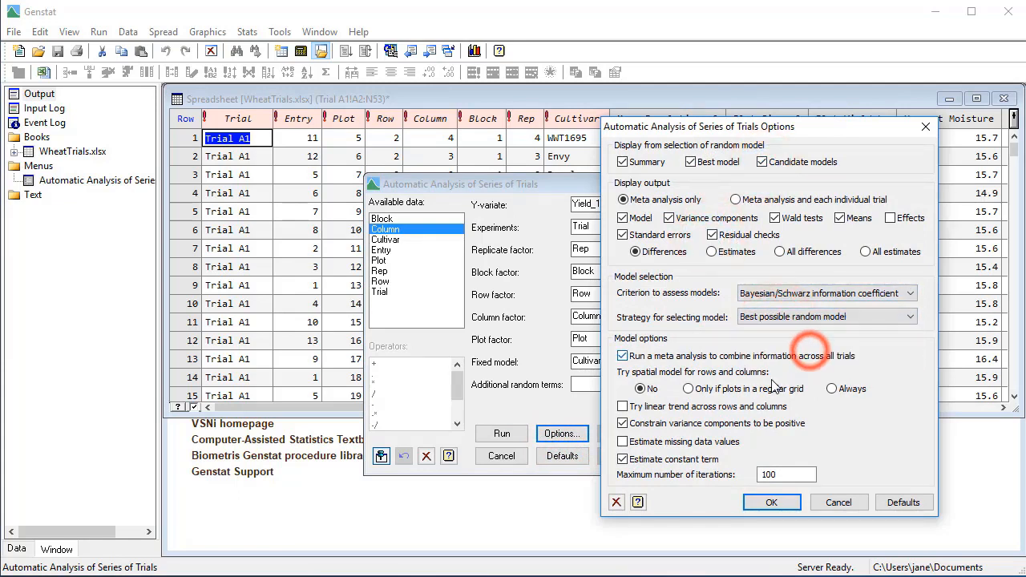
Enable linear trend across rows and columns and estimation of missing data values, and set the spatial model to Always
click(623, 407)
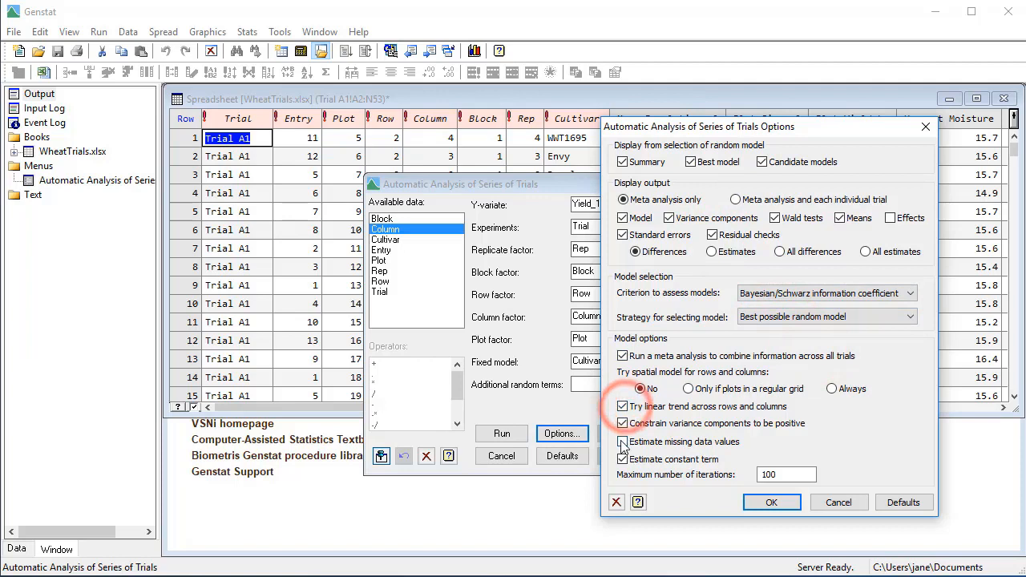
click(623, 442)
click(833, 389)
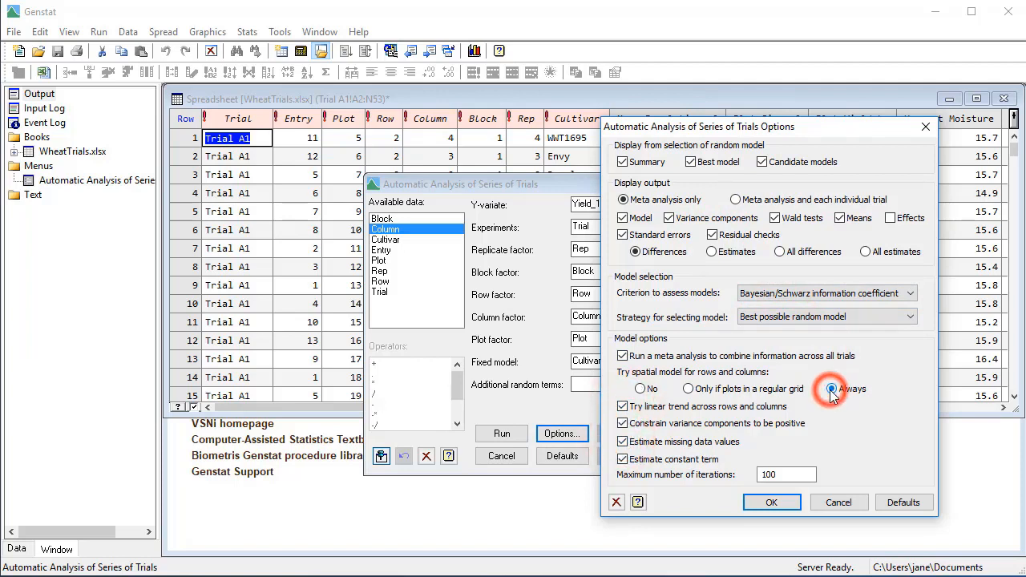
click(772, 503)
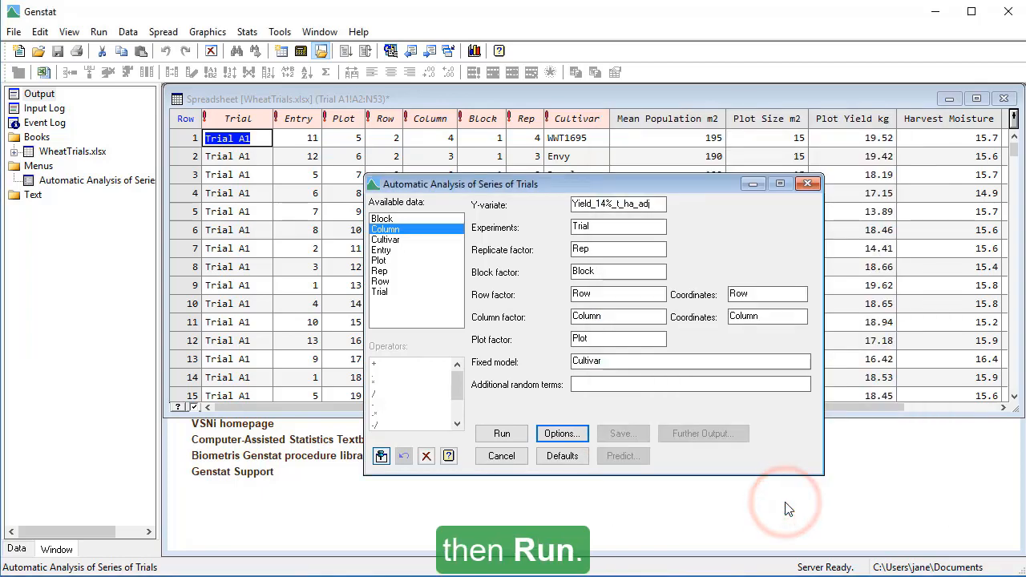
Run the meta analysis and review its output from the best model summary to the predicted Cultivar means and large residuals
click(518, 433)
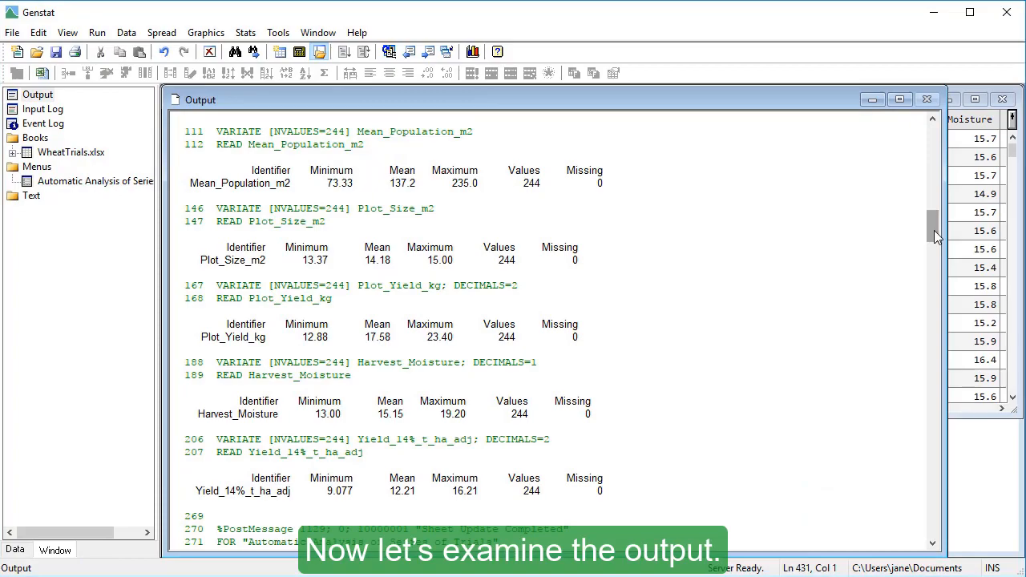
drag(934, 232, 971, 408)
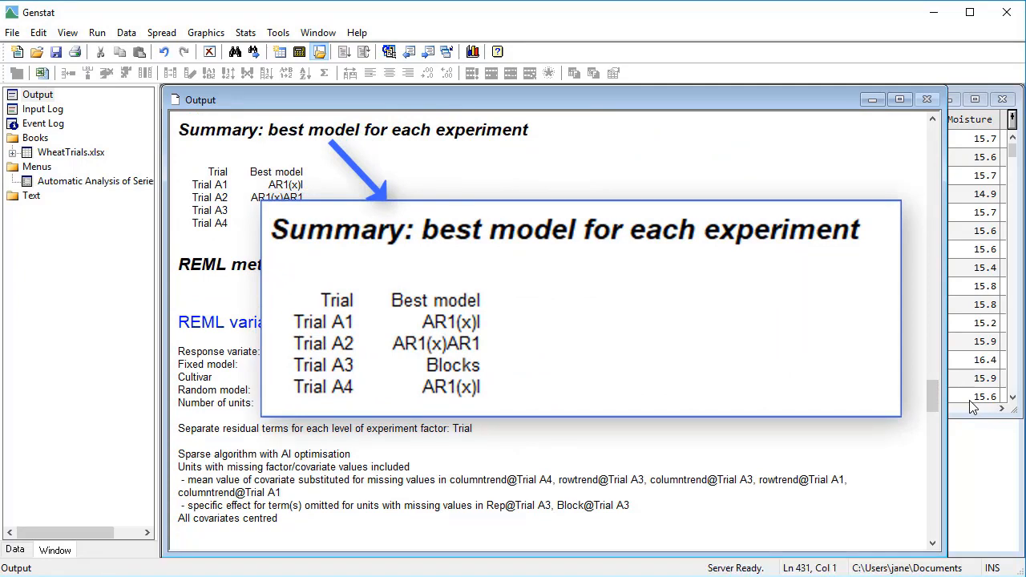
drag(938, 398, 964, 524)
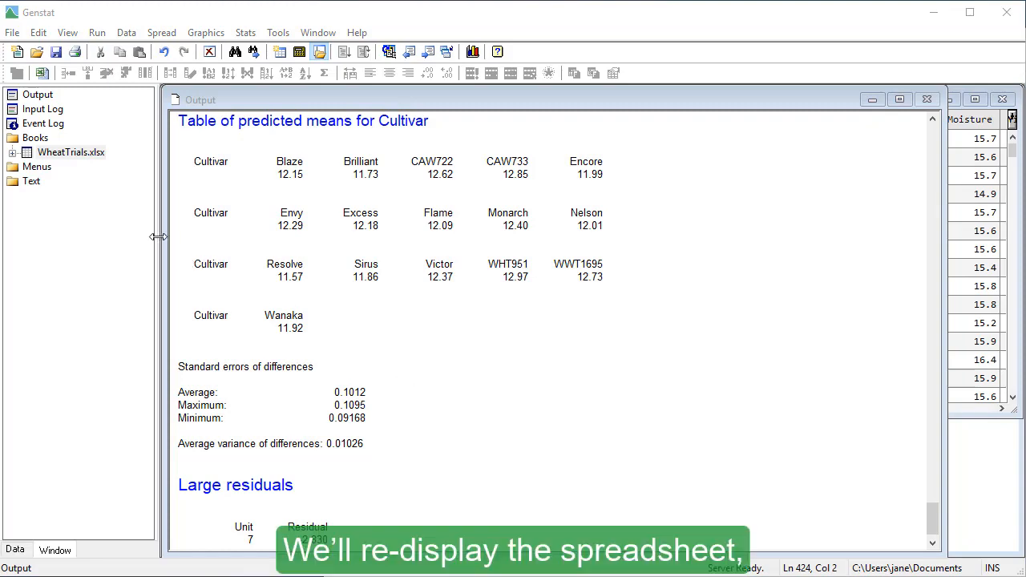
Redisplay the WheatTrials.xlsx spreadsheet and bookmark the Yield 14% t ha adj cell in row 7
double_click(94, 154)
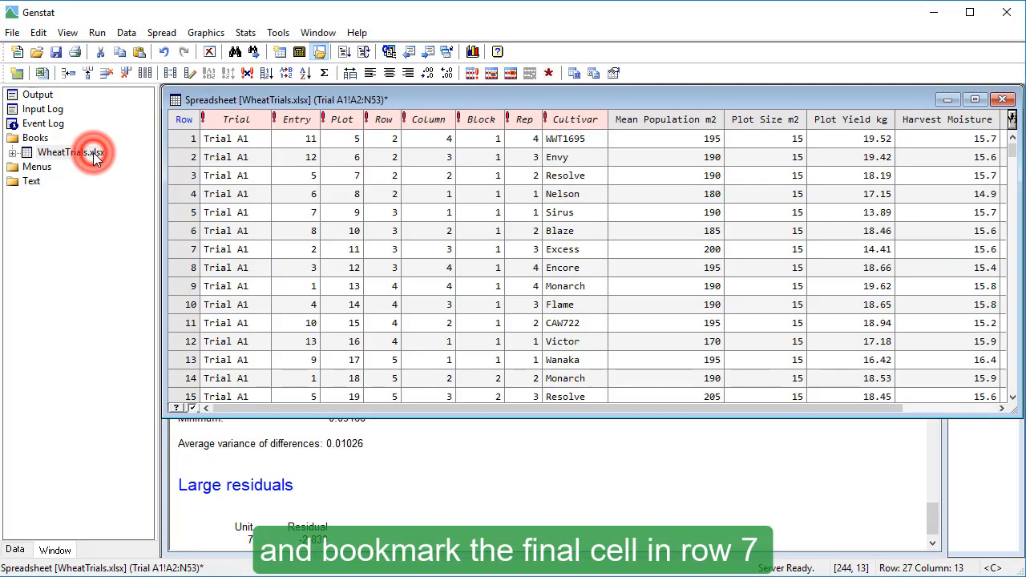
click(408, 409)
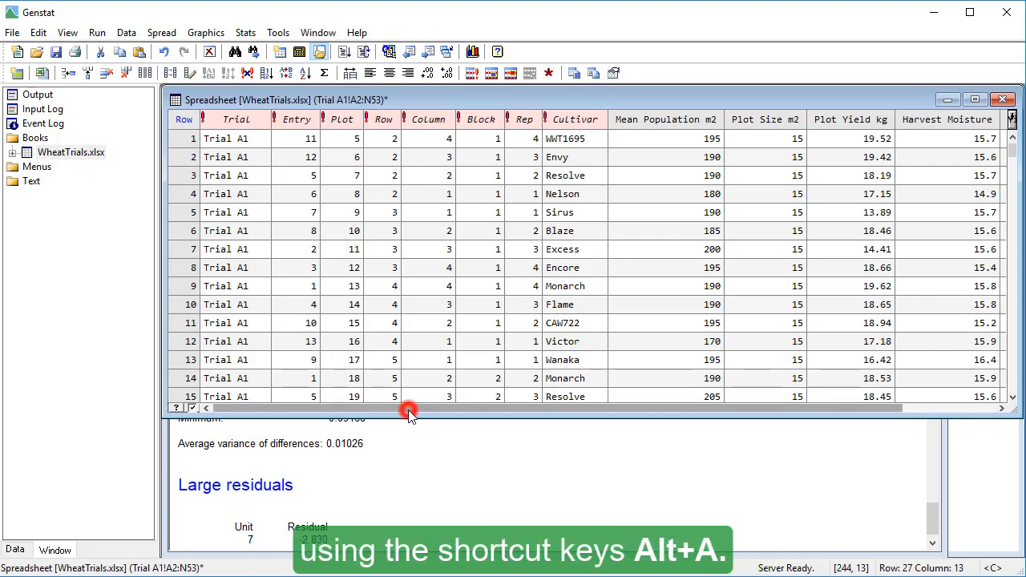
drag(439, 408, 533, 411)
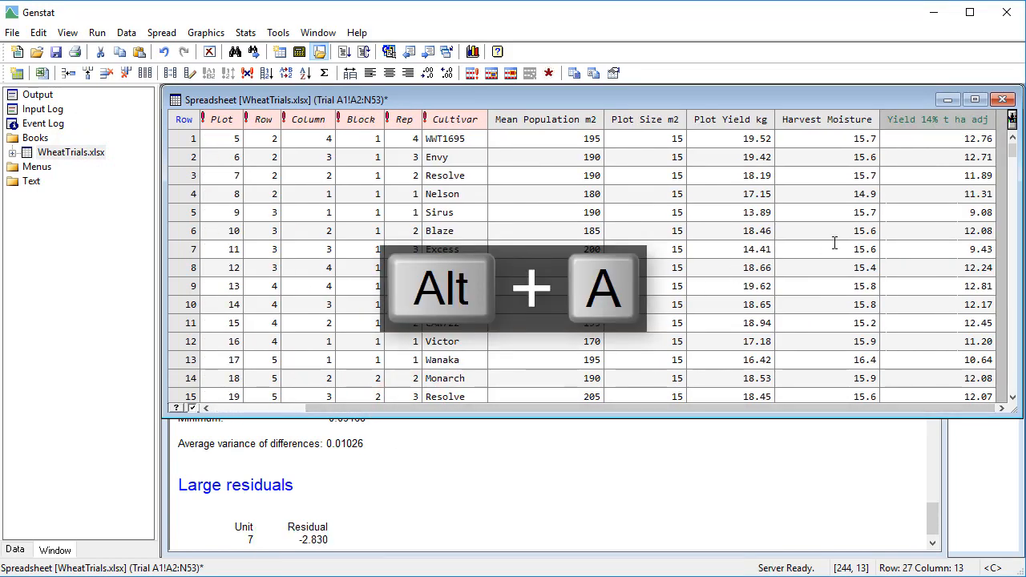
click(926, 251)
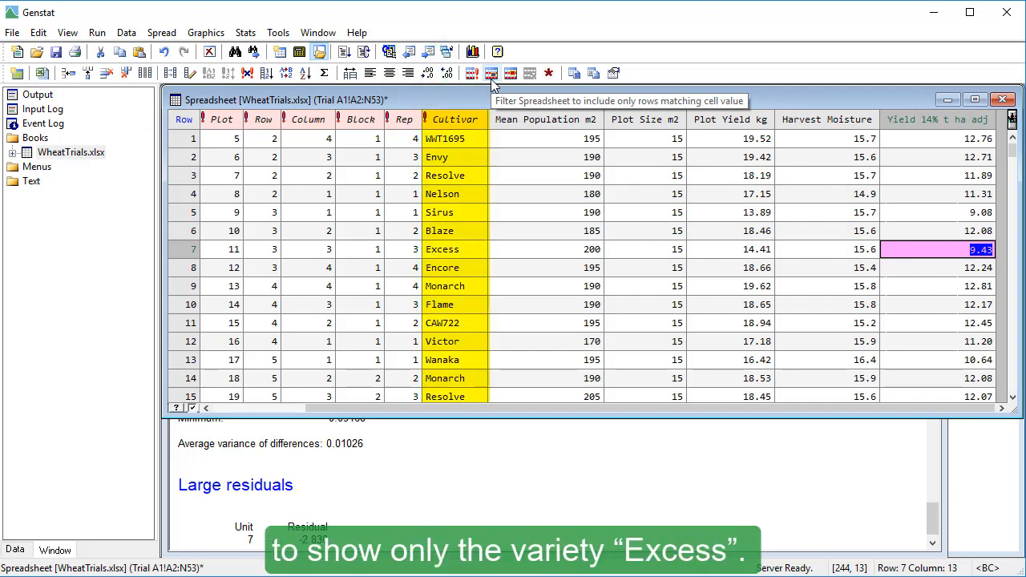
Filter the spreadsheet to include only rows whose Cultivar is Excess
click(469, 250)
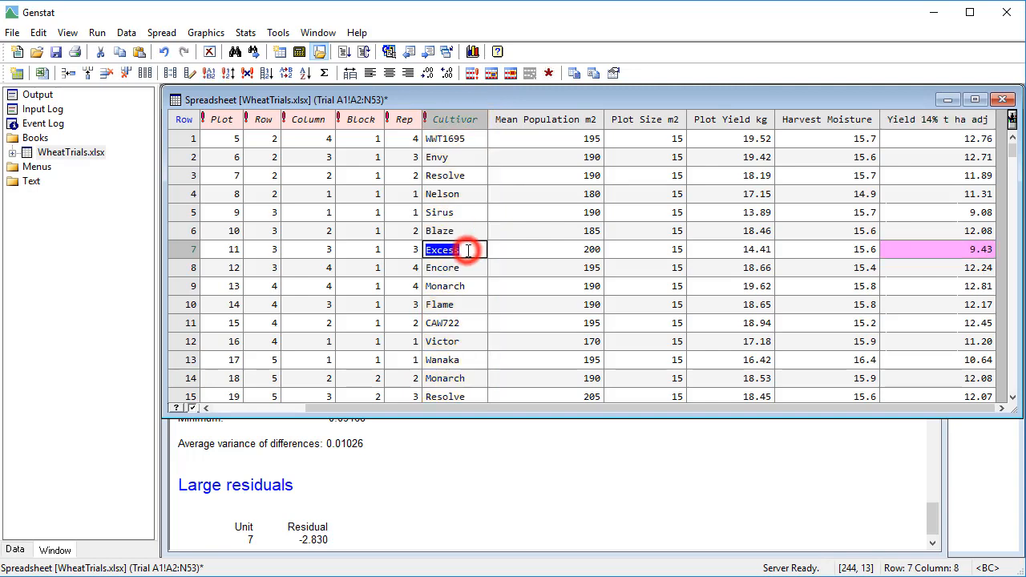
click(492, 73)
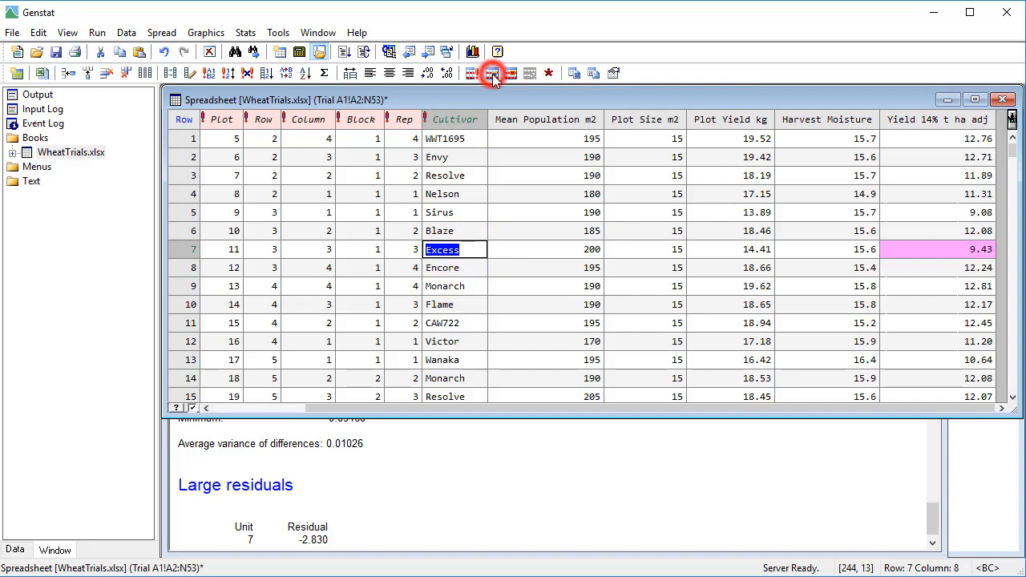